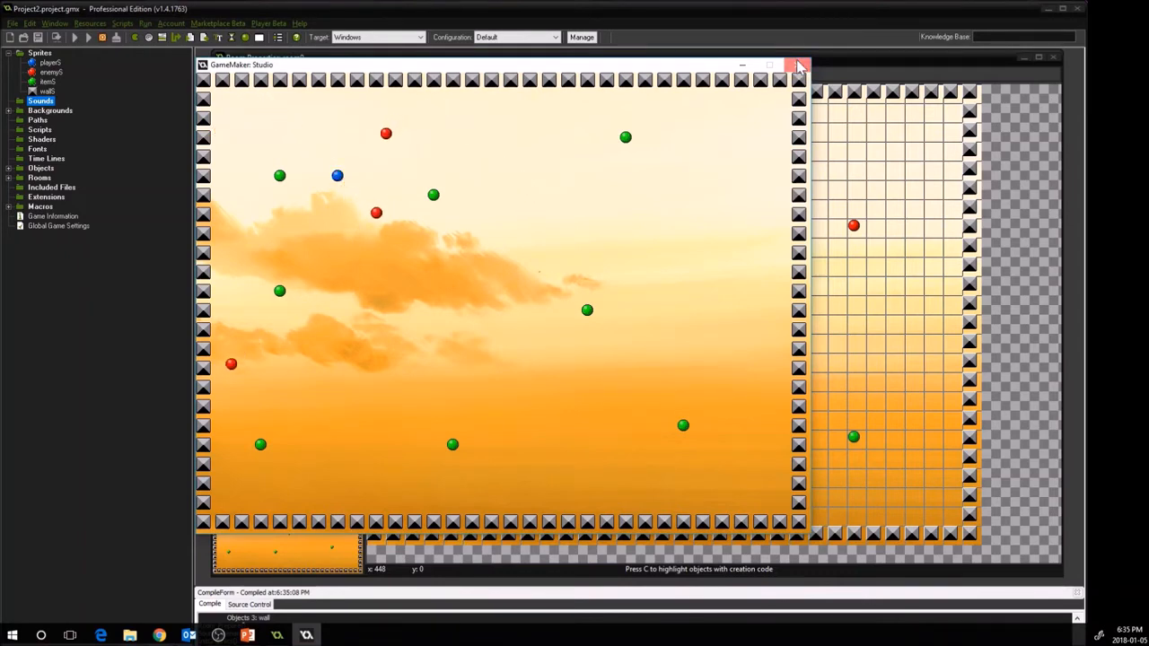
- Close the running game and create a new sprite named bossS
{"action": "left_click", "coordinate": [799, 67]}
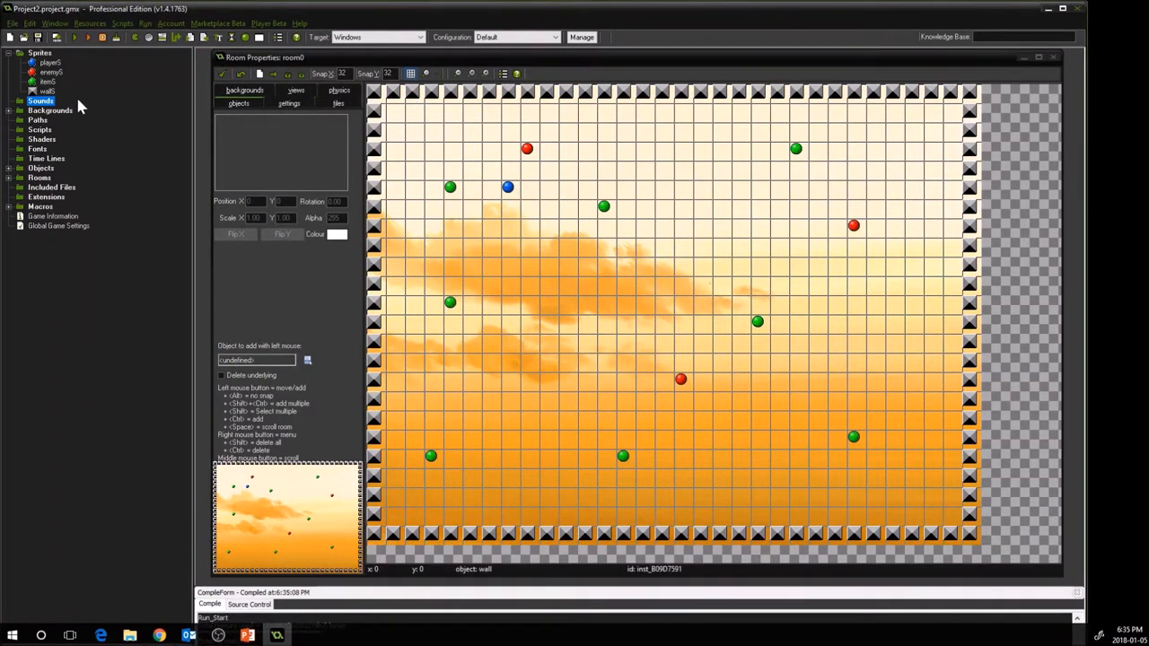
{"action": "right_click", "coordinate": [41, 55]}
{"action": "left_click", "coordinate": [40, 65]}
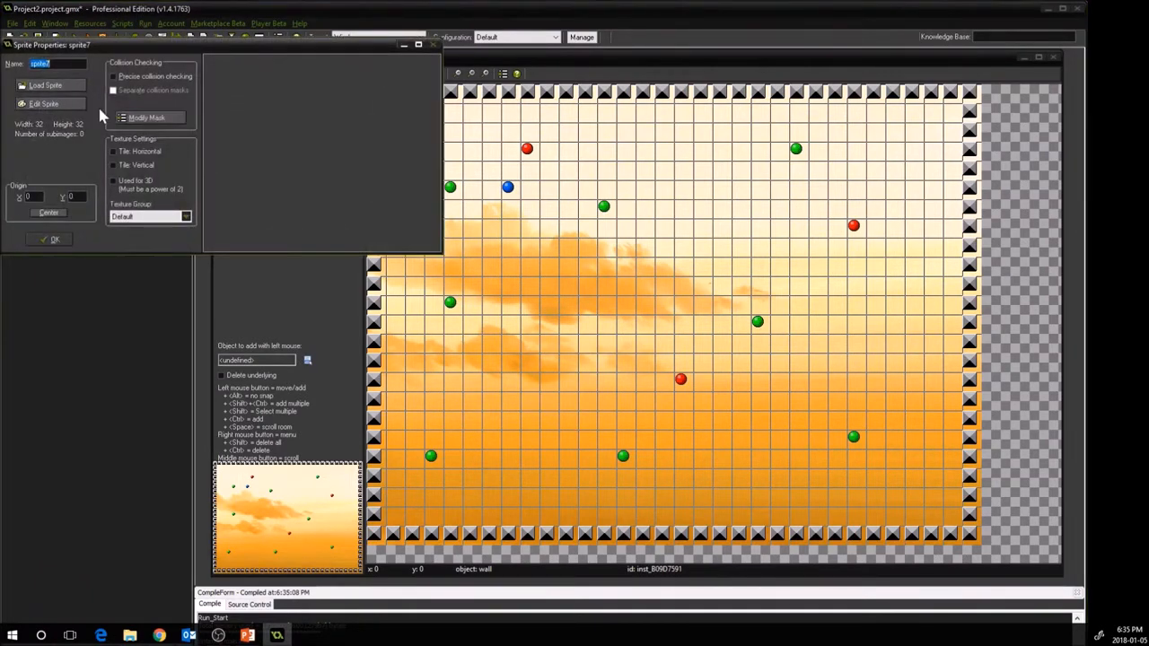
{"action": "type", "text": "bossS"}
- Load sprite4.png as the image of the bossS sprite and confirm its properties
{"action": "left_click", "coordinate": [36, 86]}
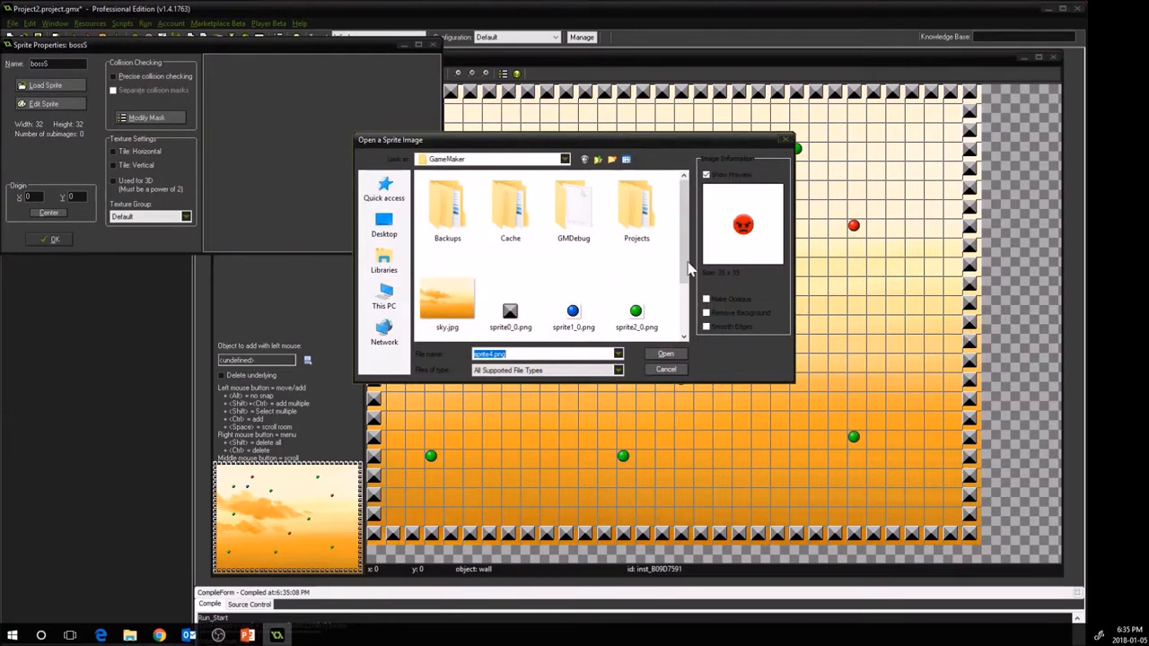
{"action": "left_click_drag", "start_coordinate": [688, 264], "coordinate": [690, 319]}
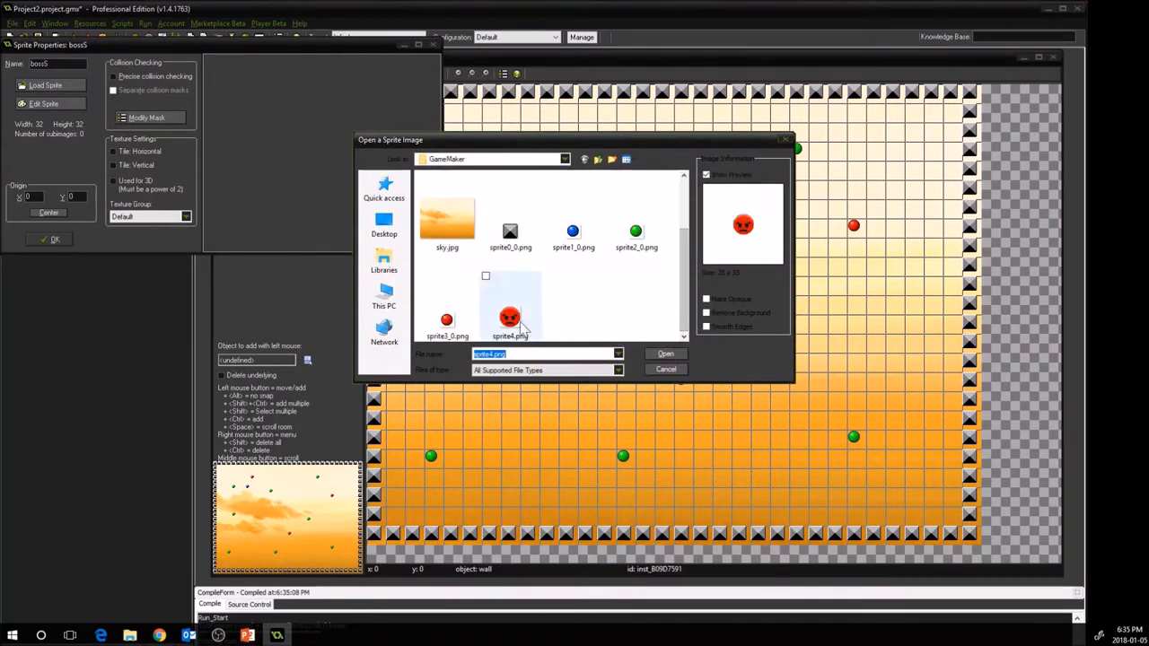
{"action": "left_click", "coordinate": [510, 309]}
{"action": "left_click", "coordinate": [675, 355]}
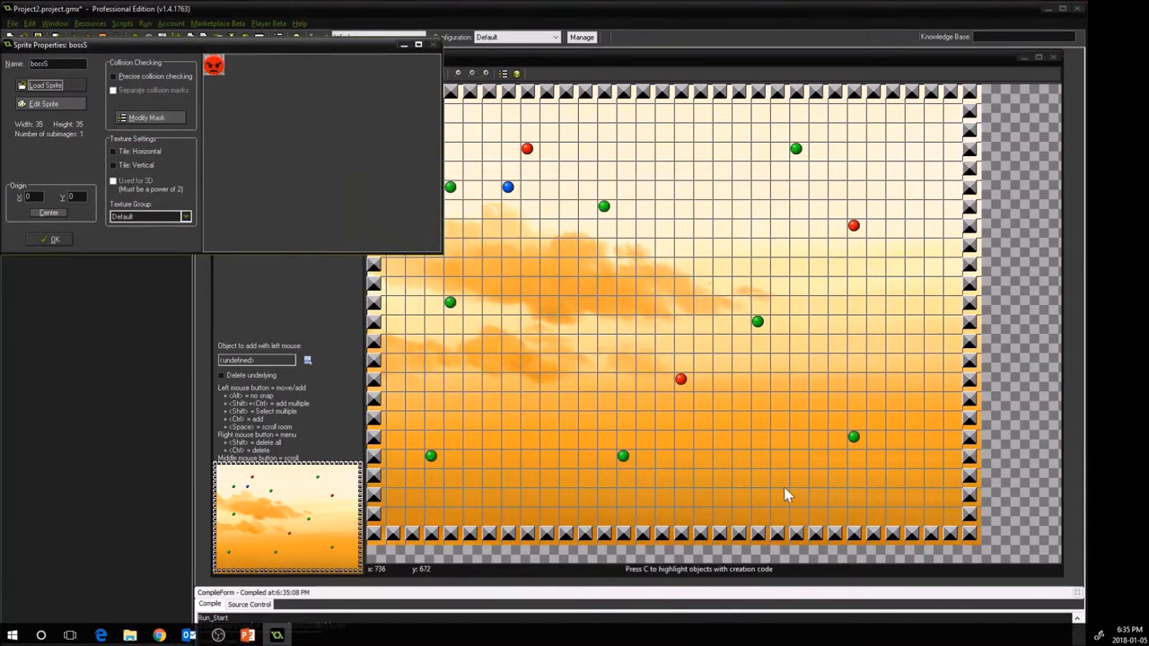
{"action": "left_click", "coordinate": [52, 239]}
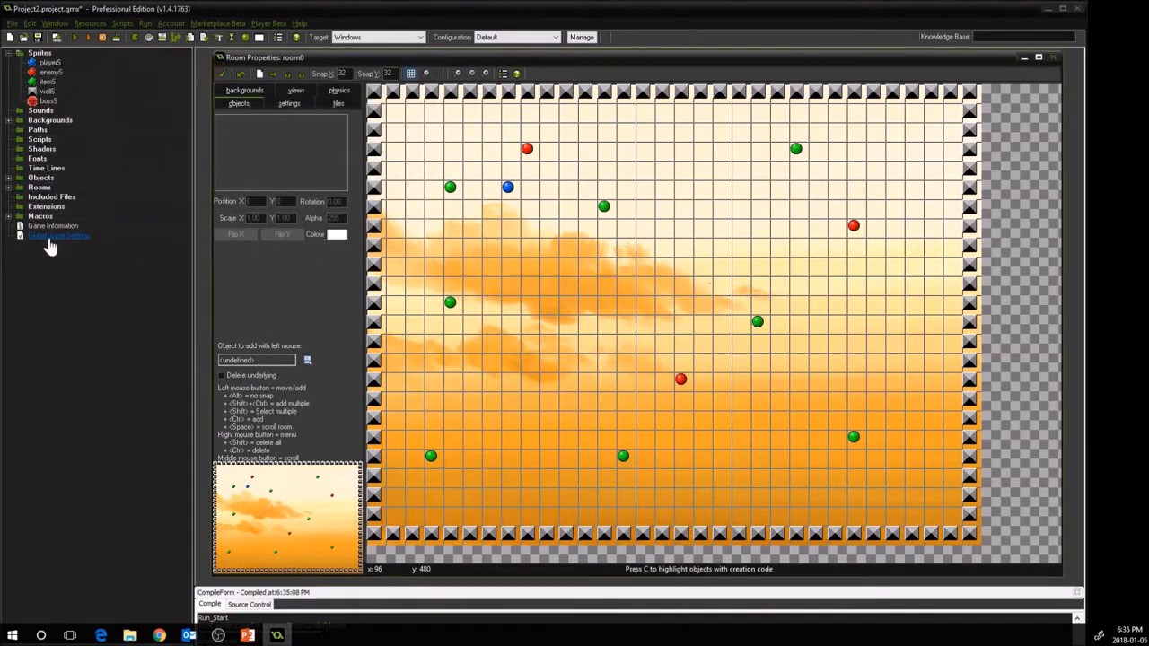
- Create an object named boss that uses the bossS sprite
{"action": "right_click", "coordinate": [39, 178]}
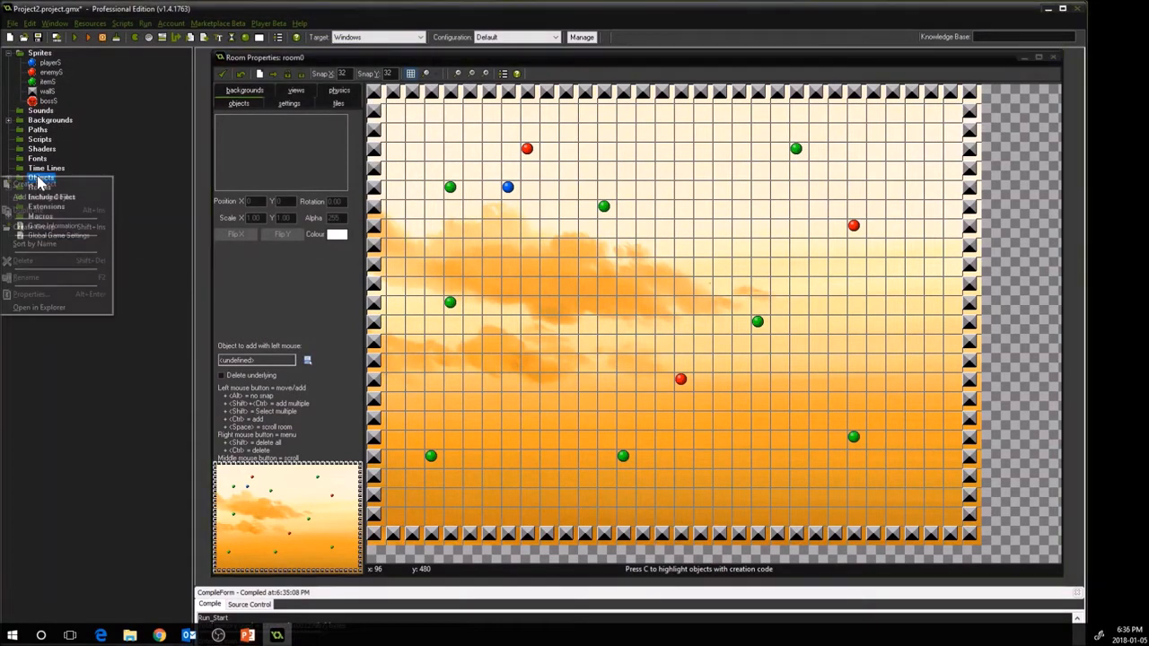
{"action": "left_click", "coordinate": [37, 184]}
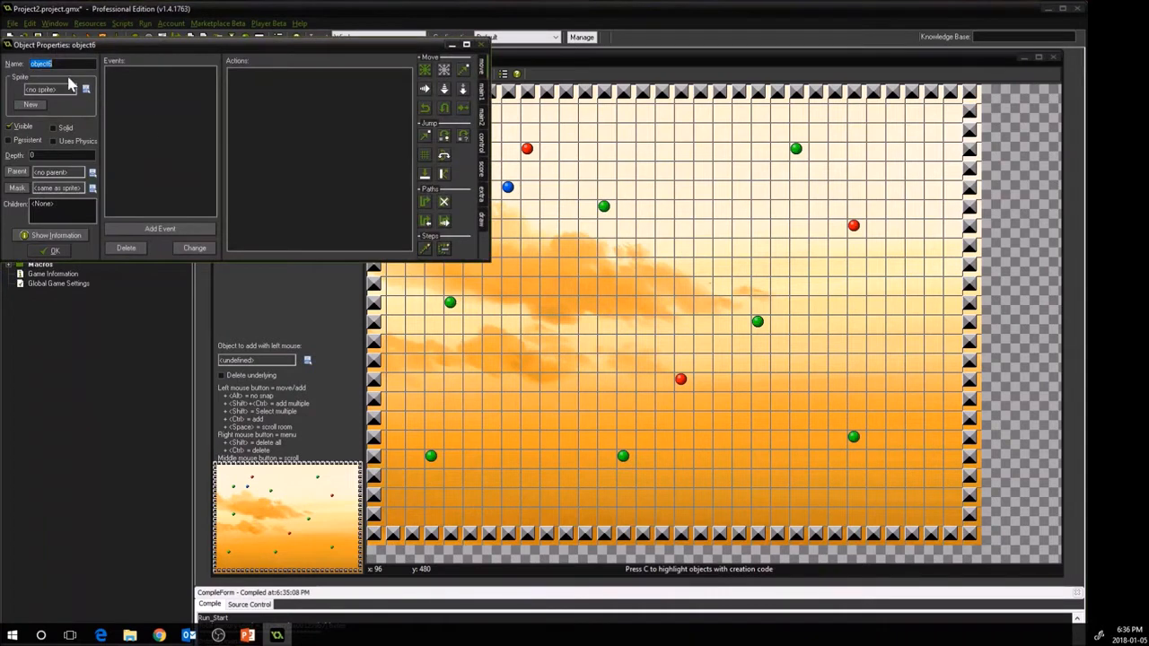
{"action": "type", "text": "boss"}
{"action": "left_click", "coordinate": [86, 90]}
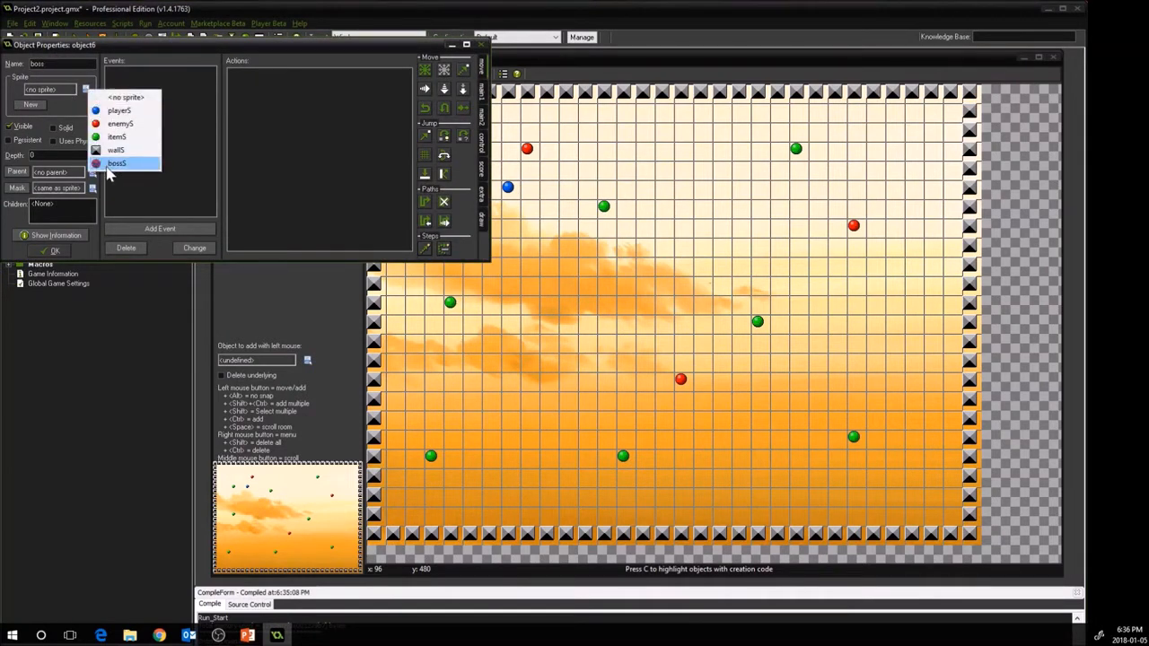
{"action": "left_click", "coordinate": [117, 162]}
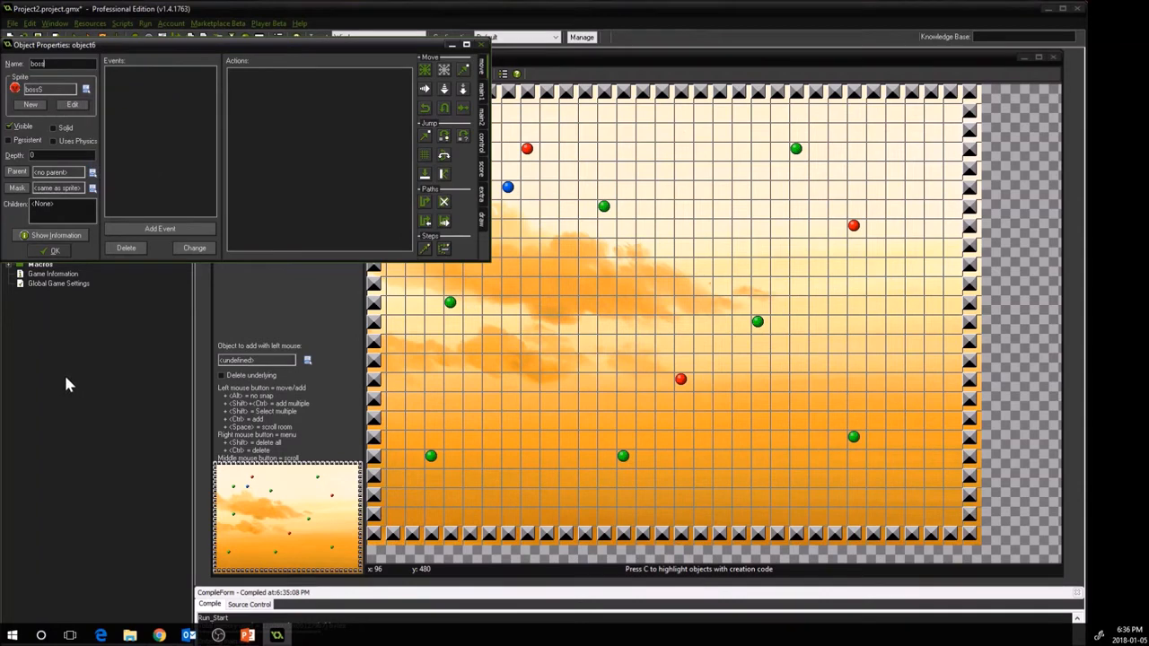
{"action": "left_click", "coordinate": [52, 251]}
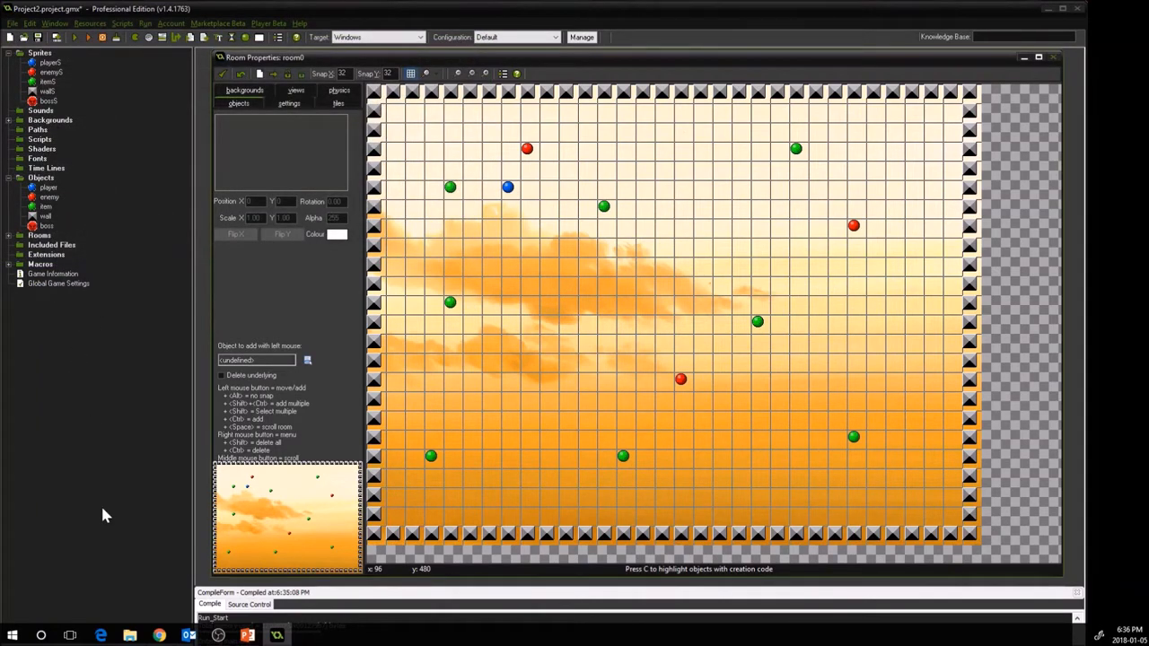
- Place a boss instance at (32, 32) in room0, then test-run the game and close it
{"action": "left_click", "coordinate": [9, 235]}
{"action": "double_click", "coordinate": [45, 245]}
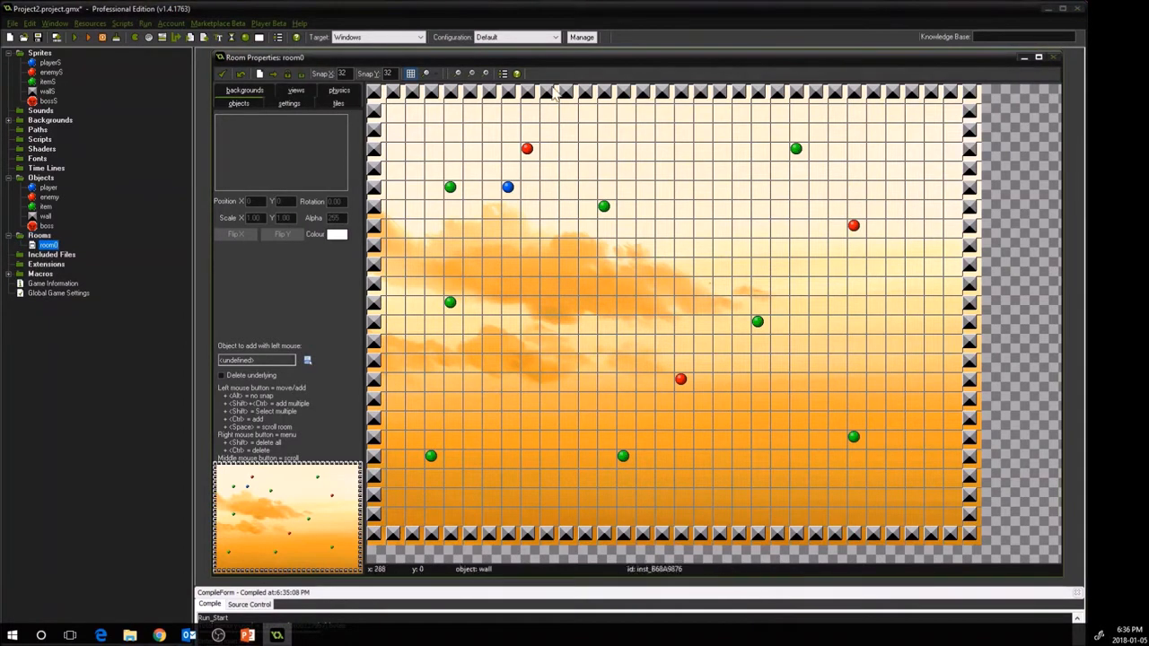
{"action": "left_click", "coordinate": [306, 362]}
{"action": "left_click", "coordinate": [328, 433]}
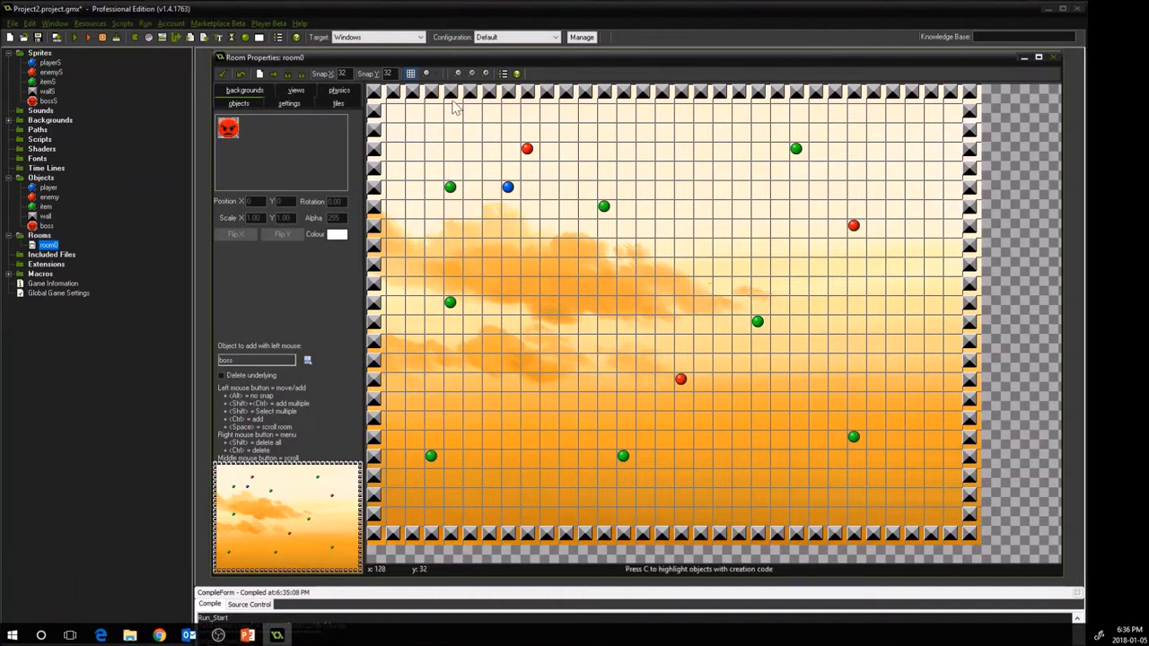
{"action": "left_click", "coordinate": [395, 114]}
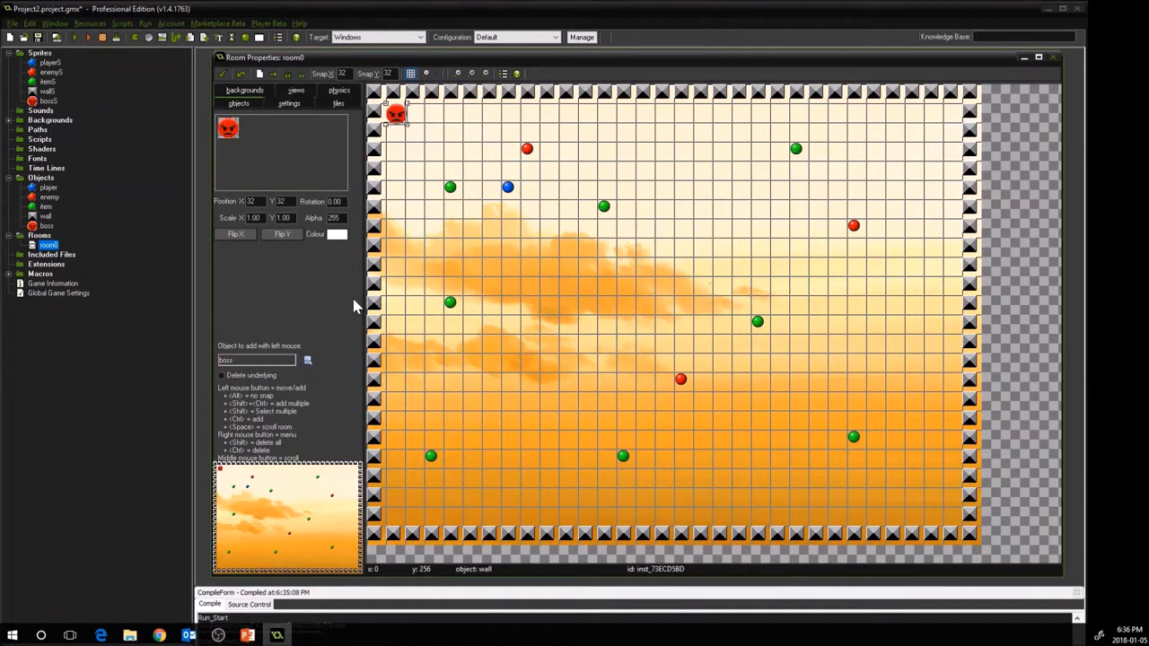
{"action": "left_click", "coordinate": [75, 38]}
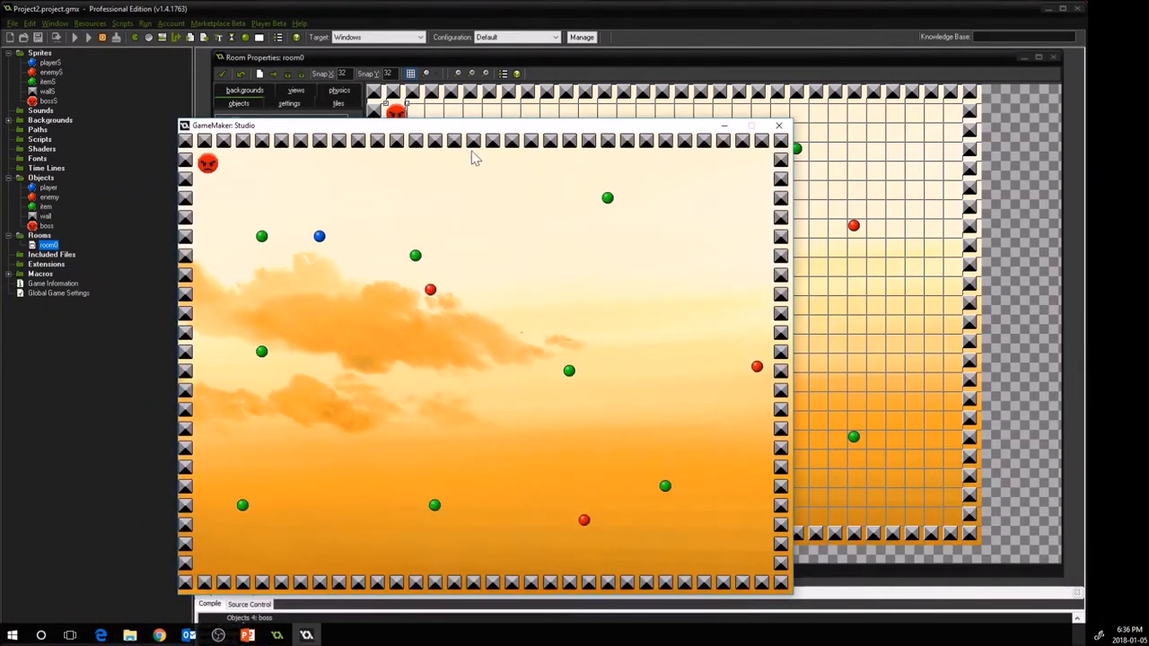
{"action": "left_click", "coordinate": [780, 127]}
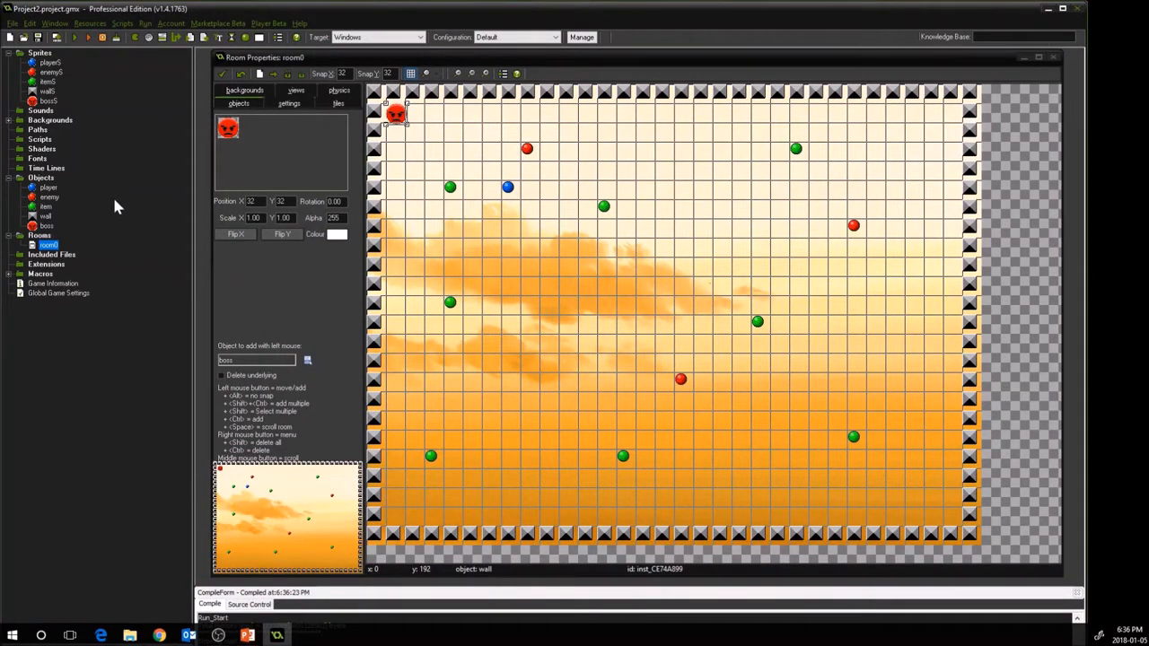
- Create a path with points at (0,0), (320,0), (352,160), (368,304), (592,304), (224,352) and (96,288)
{"action": "right_click", "coordinate": [39, 130]}
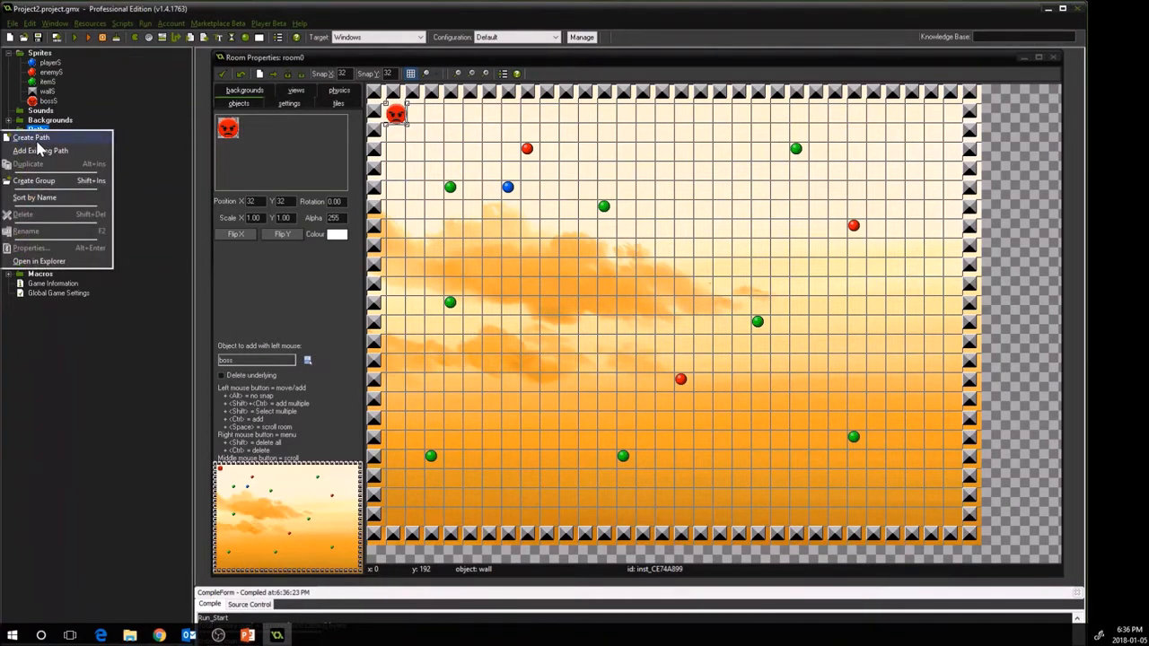
{"action": "left_click", "coordinate": [36, 139]}
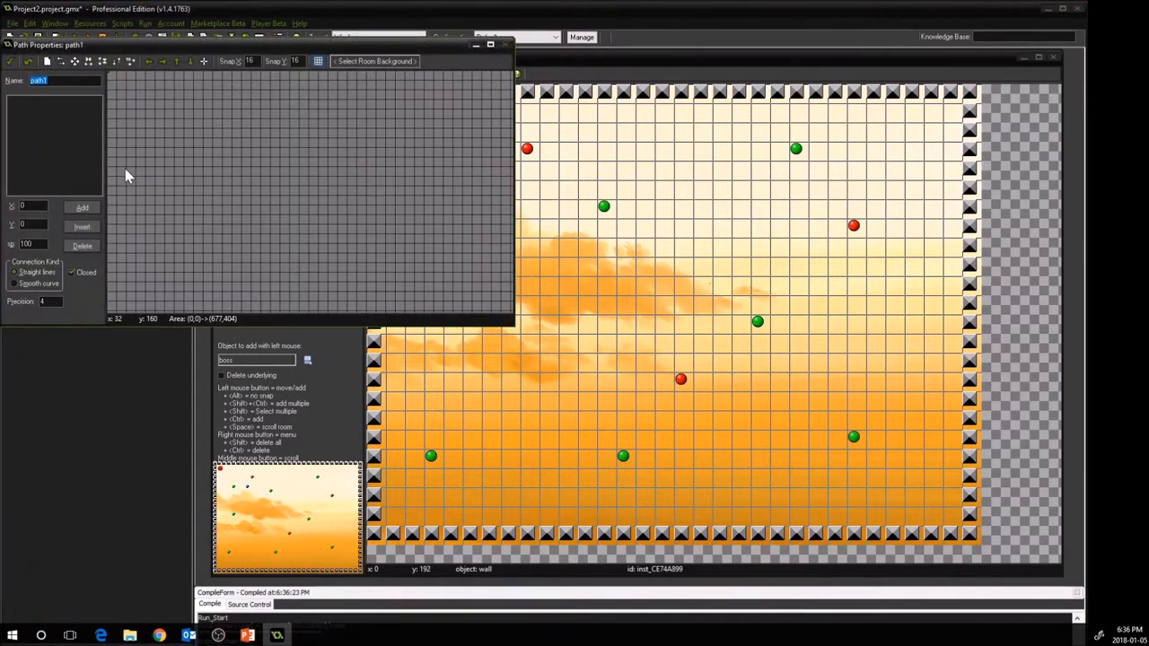
{"action": "left_click", "coordinate": [112, 81]}
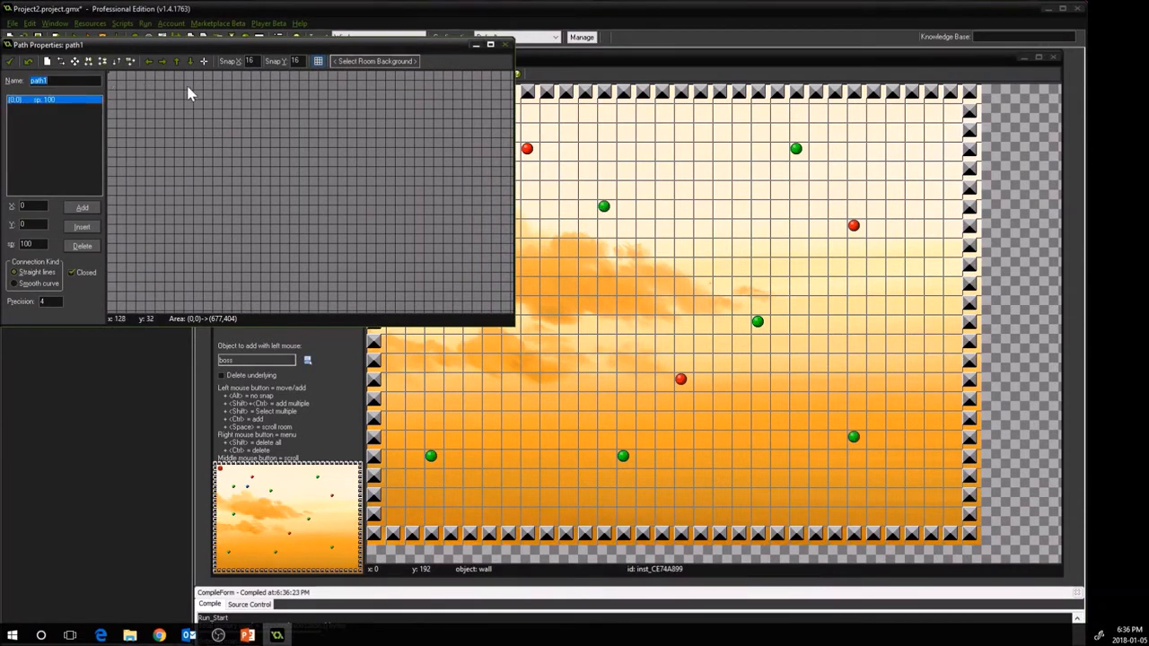
{"action": "left_click", "coordinate": [301, 82]}
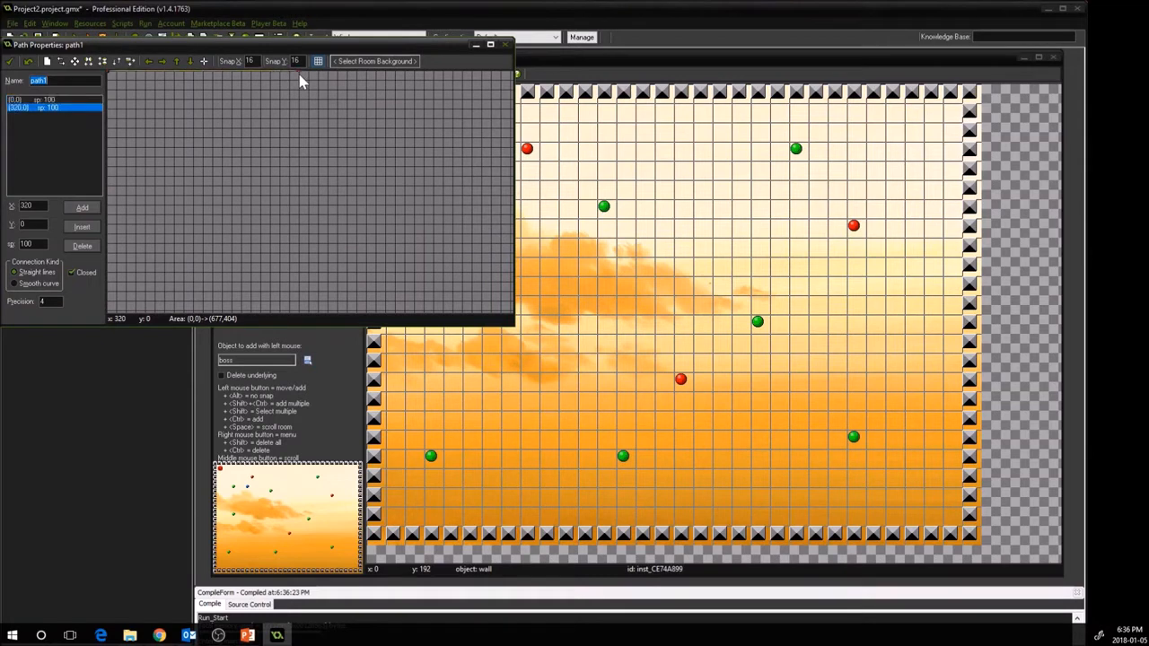
{"action": "left_click", "coordinate": [319, 167]}
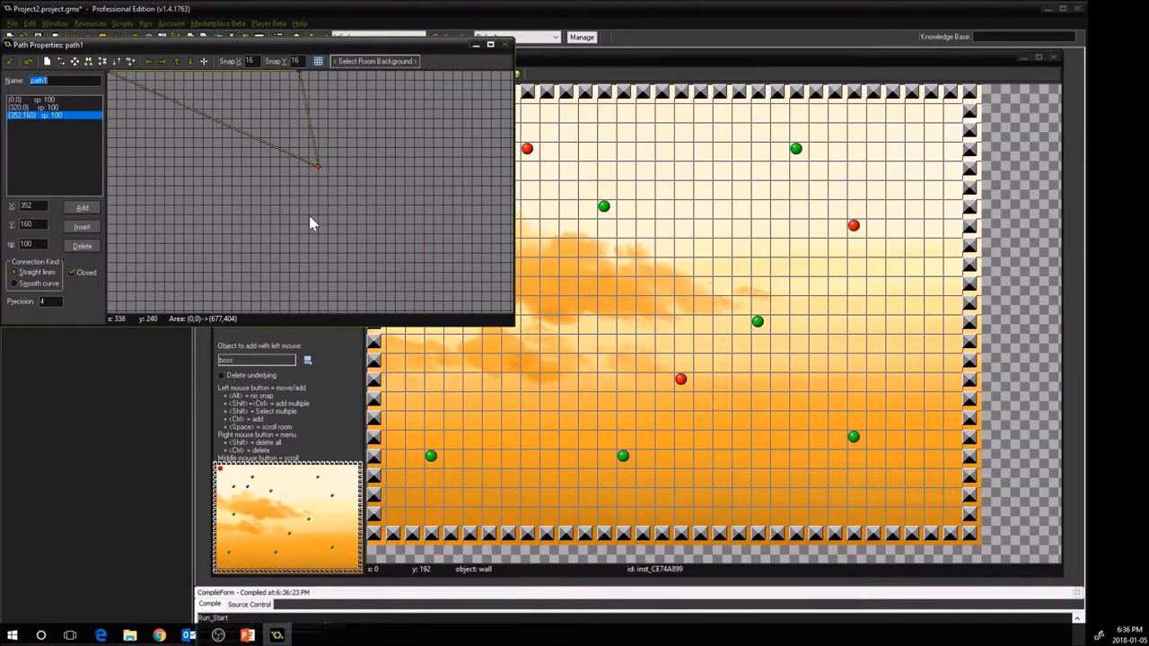
{"action": "left_click", "coordinate": [328, 253]}
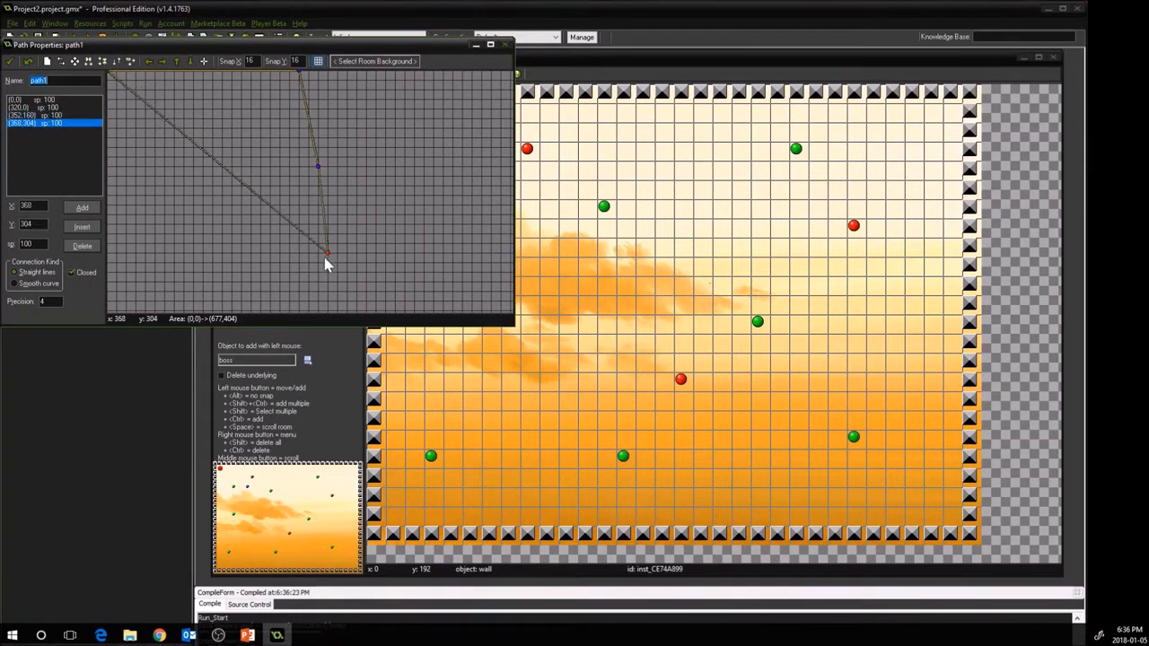
{"action": "left_click", "coordinate": [463, 256]}
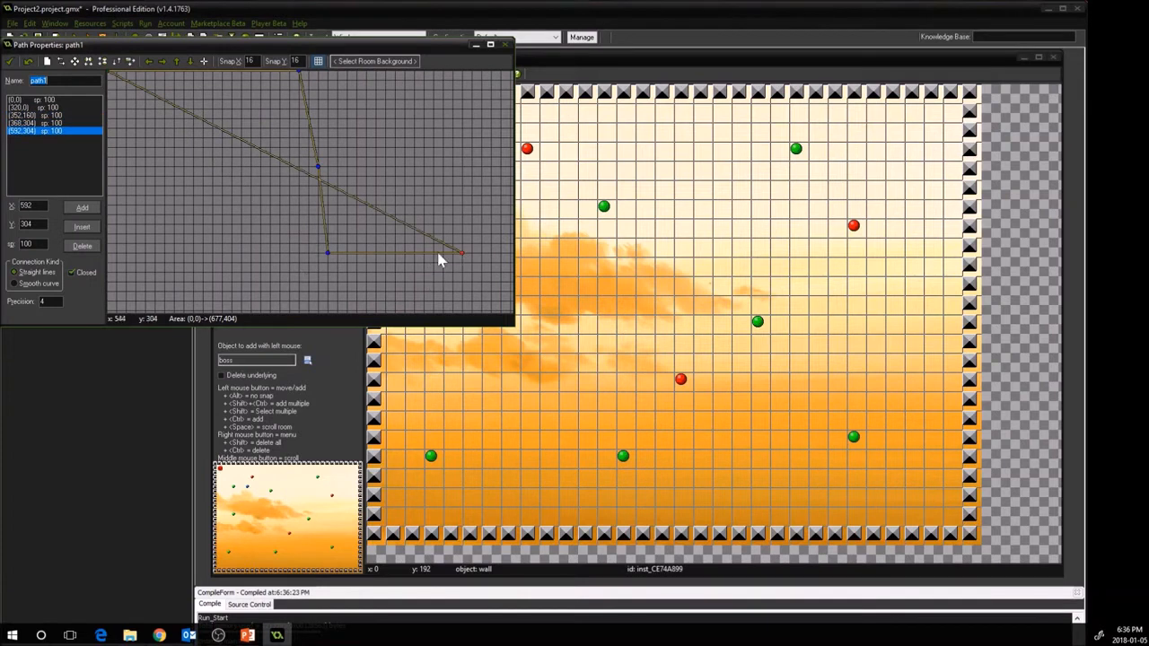
{"action": "left_click", "coordinate": [241, 286]}
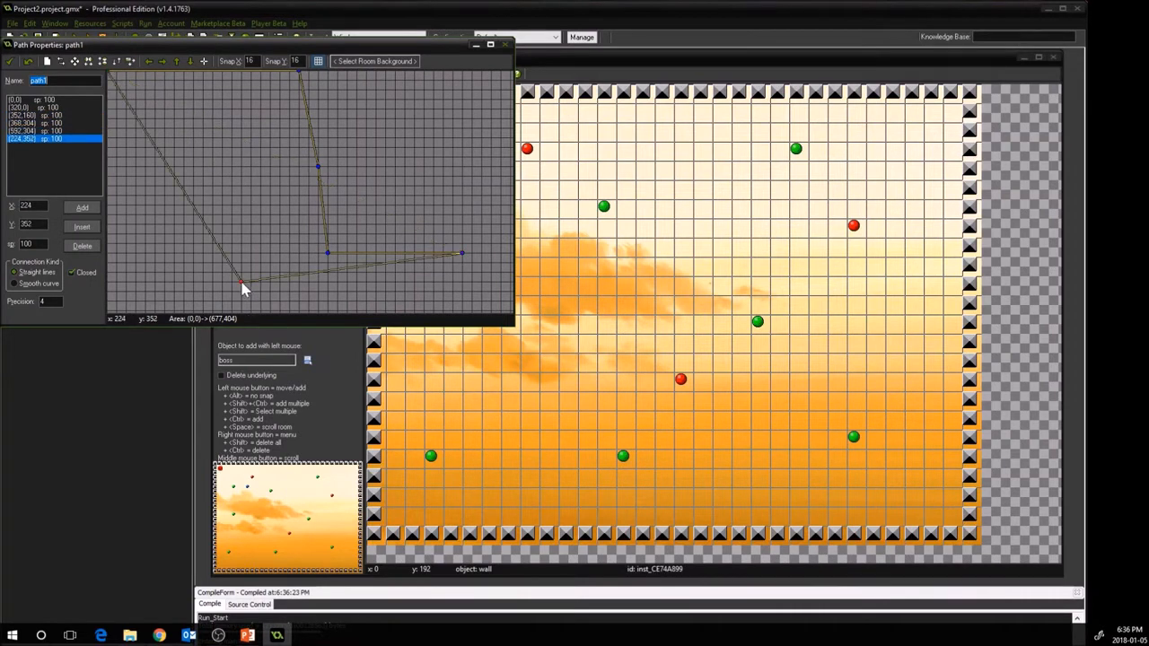
{"action": "left_click", "coordinate": [162, 244]}
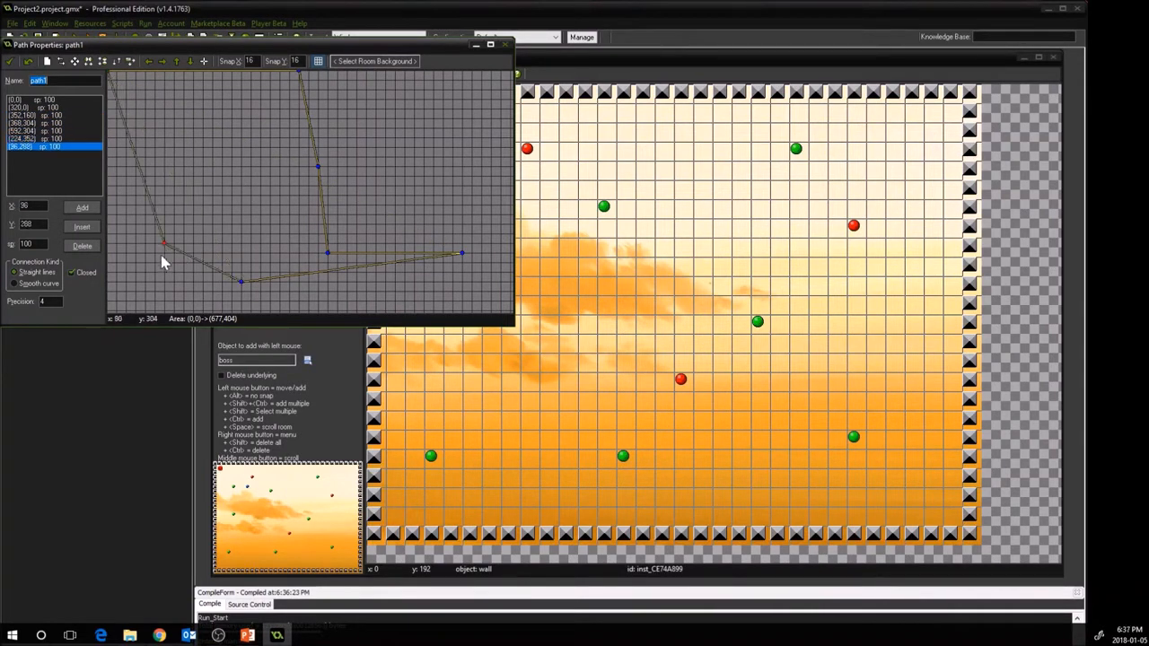
- Reposition the path's second to fifth points at (320,32), (496,96), (624,176) and (480,304), and save the path
{"action": "left_click_drag", "start_coordinate": [320, 167], "coordinate": [405, 128]}
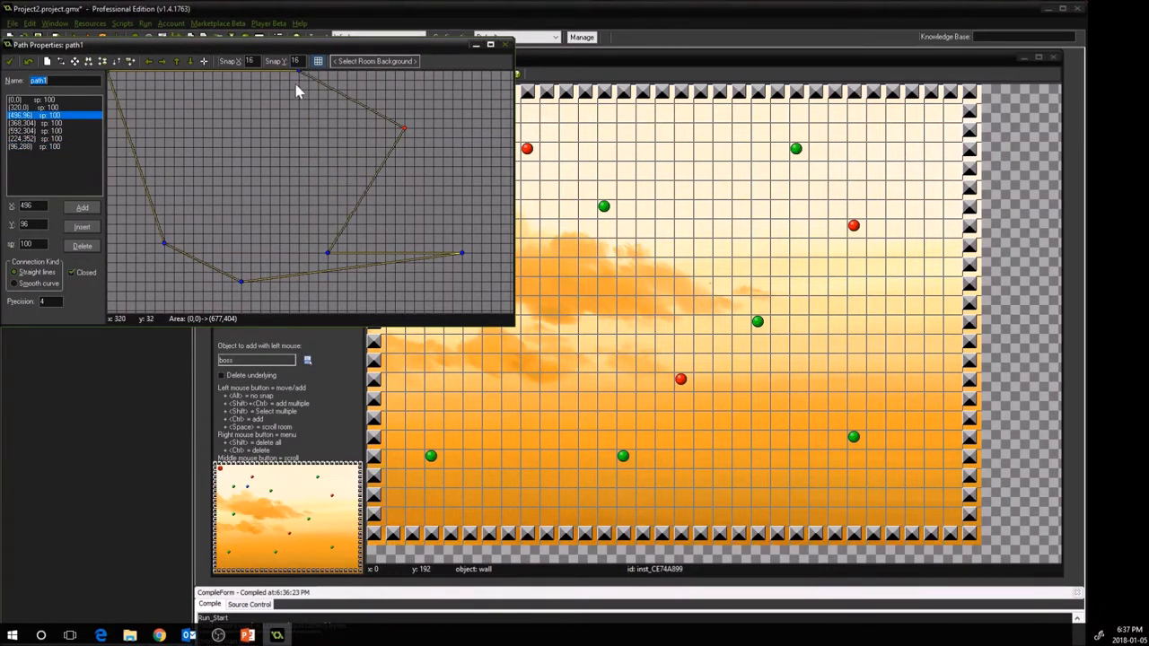
{"action": "left_click_drag", "start_coordinate": [299, 72], "coordinate": [297, 91]}
{"action": "left_click_drag", "start_coordinate": [329, 261], "coordinate": [478, 182]}
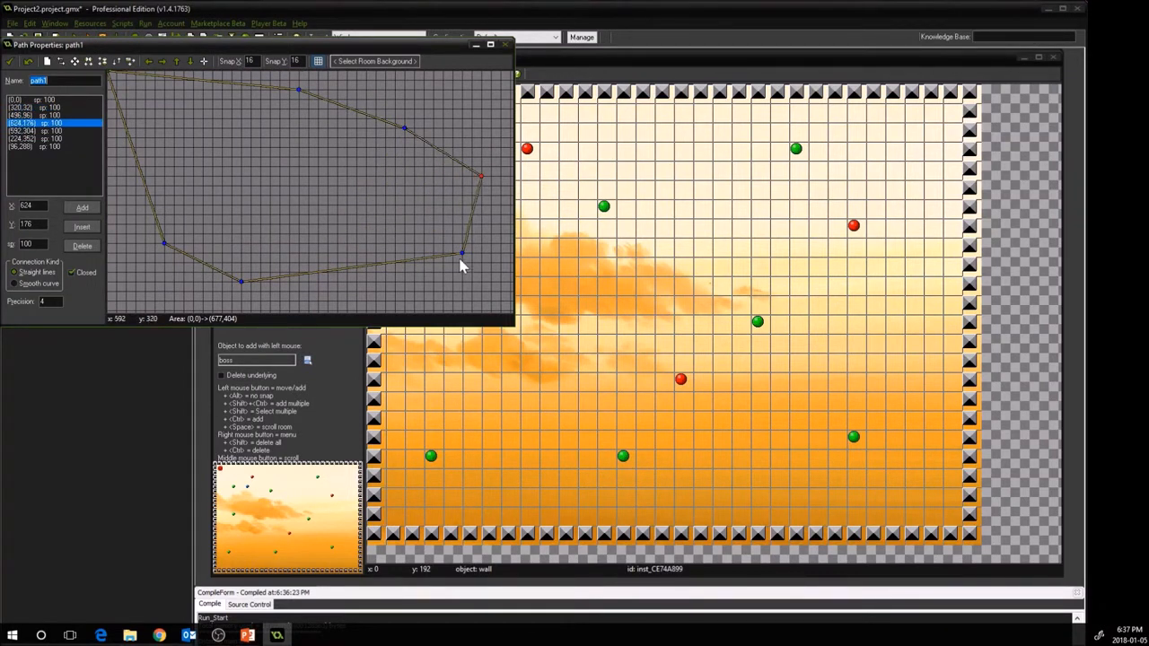
{"action": "left_click_drag", "start_coordinate": [463, 258], "coordinate": [393, 252]}
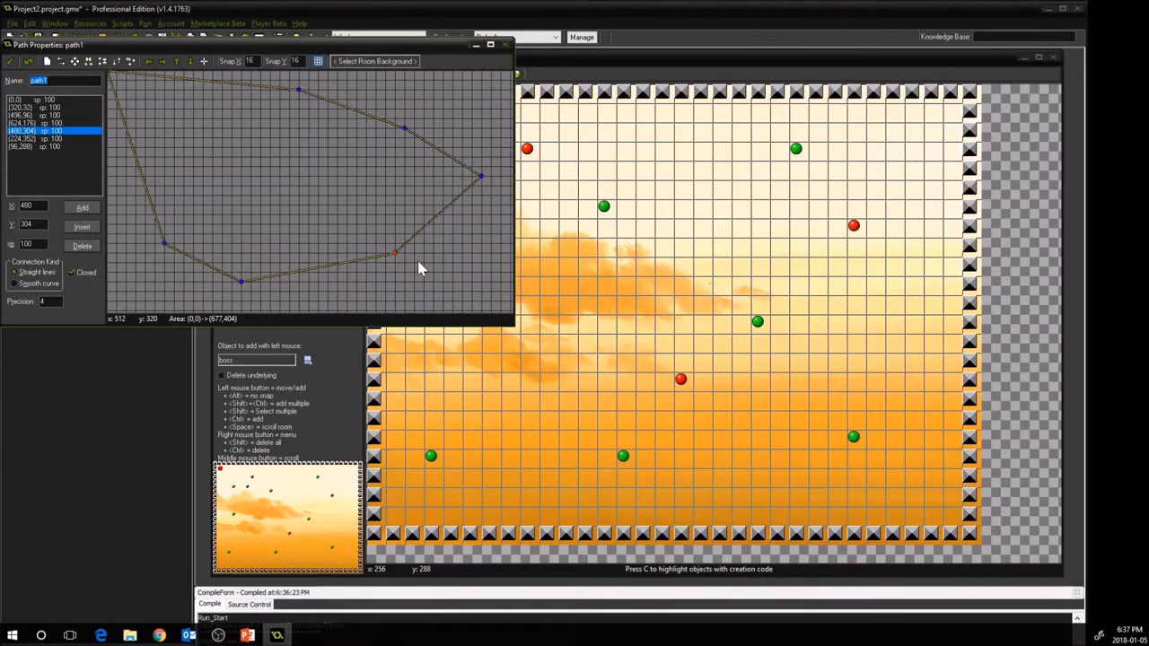
{"action": "left_click", "coordinate": [505, 44]}
{"action": "left_click", "coordinate": [561, 336]}
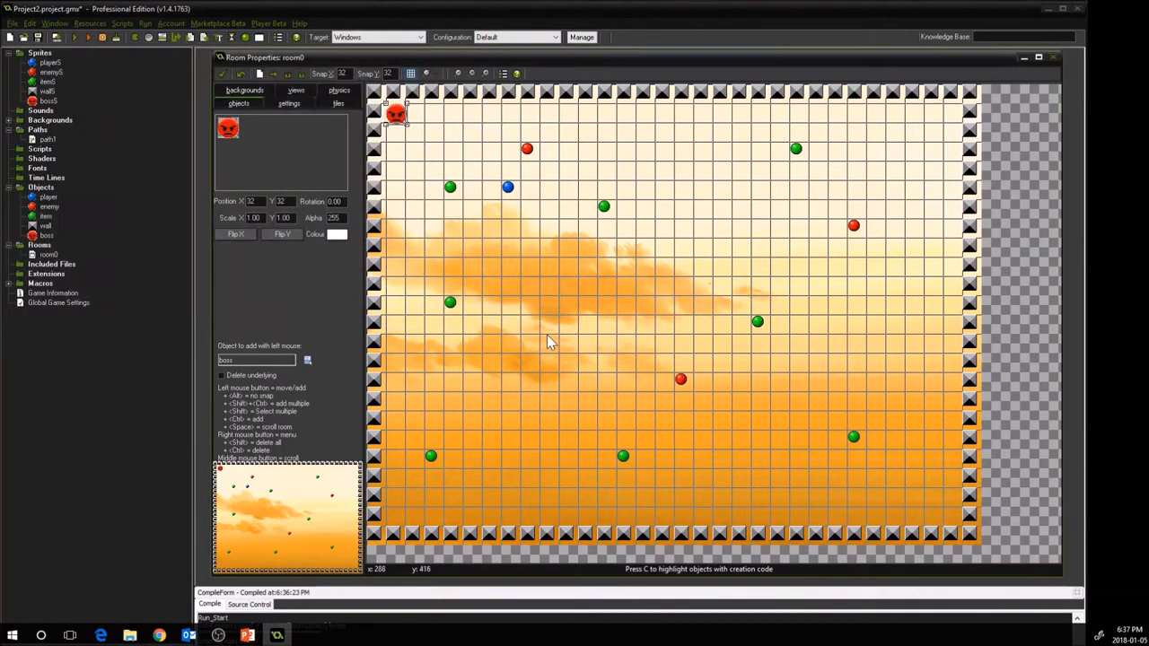
- Add a Create event to the boss object
{"action": "double_click", "coordinate": [46, 236]}
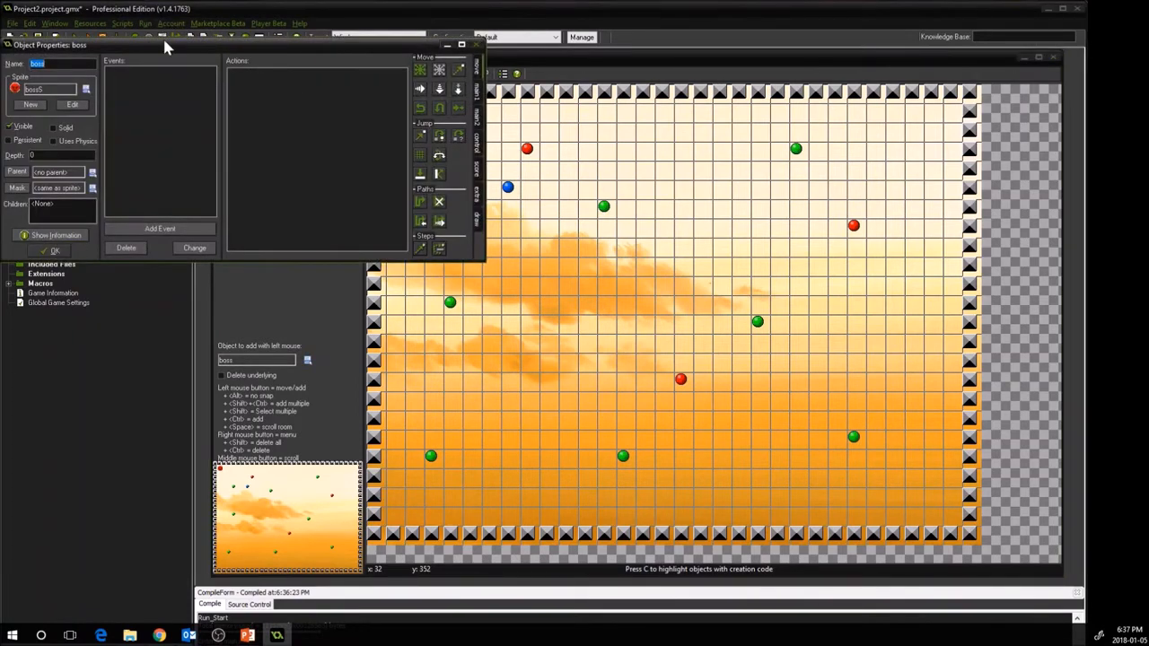
{"action": "left_click_drag", "start_coordinate": [162, 41], "coordinate": [309, 90]}
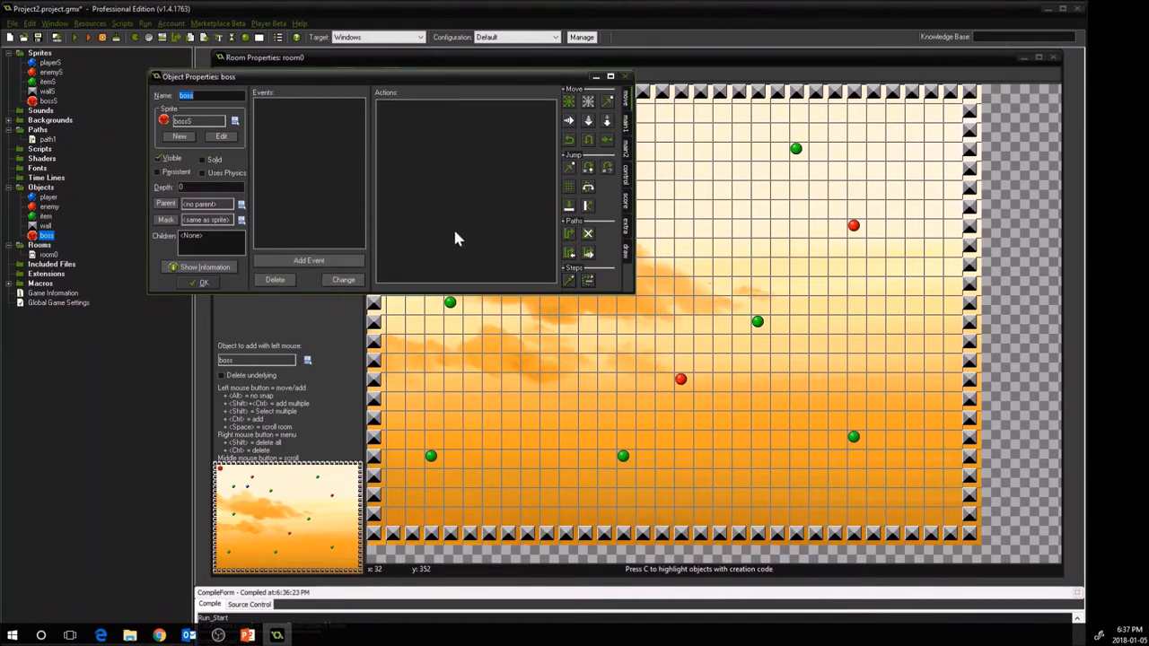
{"action": "left_click", "coordinate": [312, 260]}
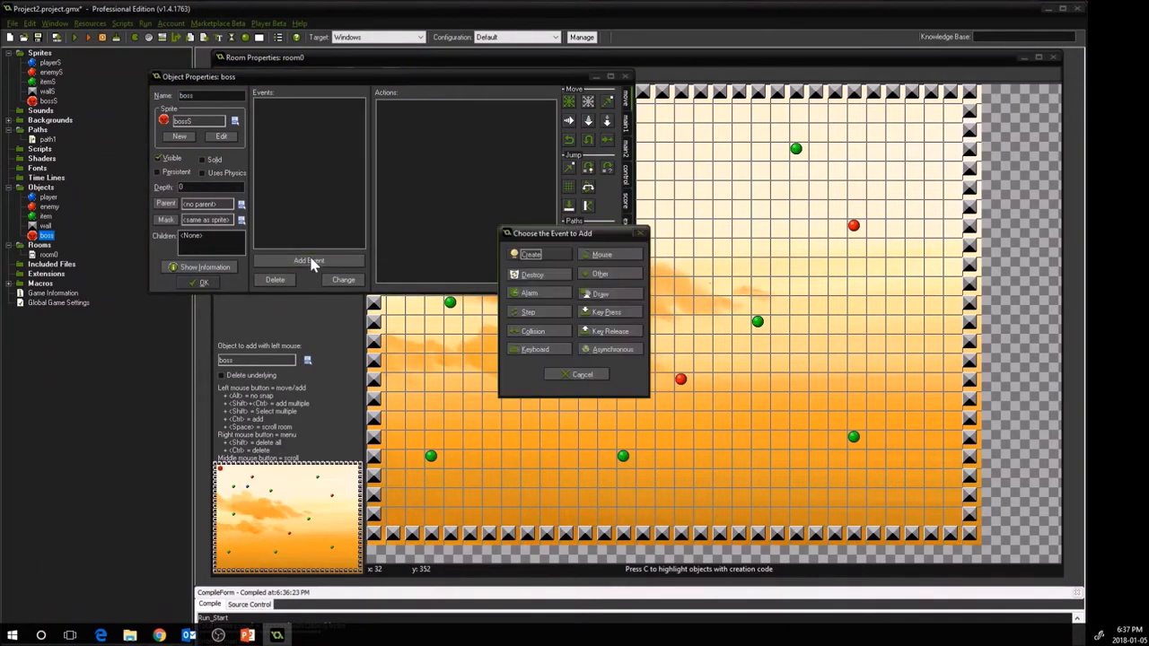
{"action": "left_click", "coordinate": [533, 255]}
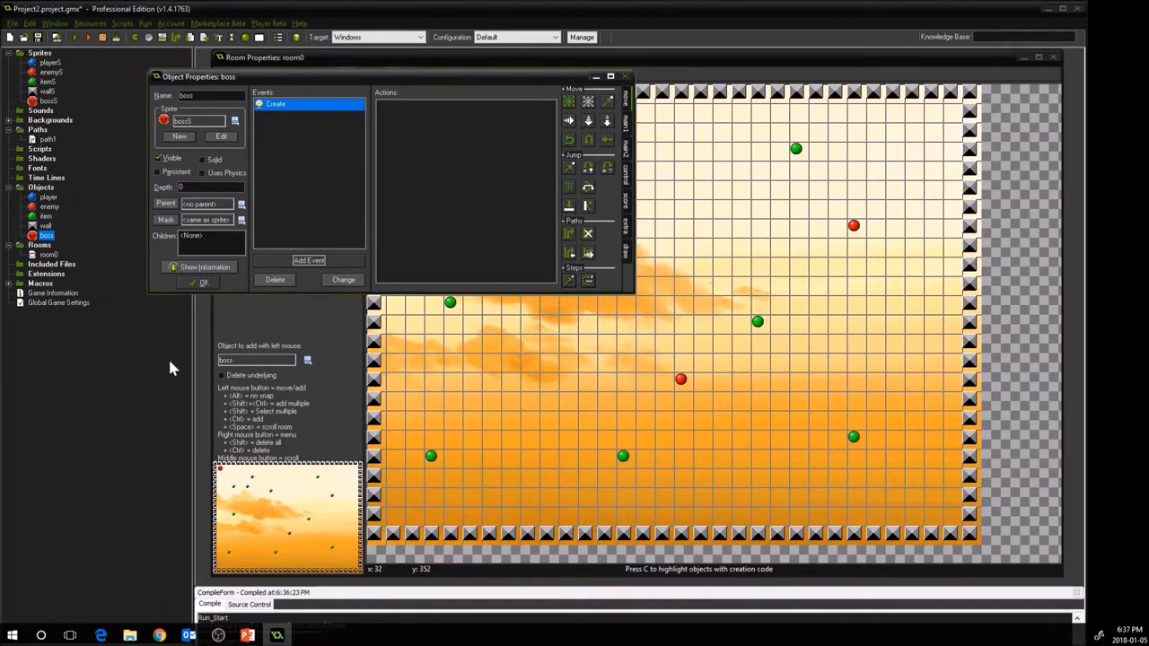
- Add a Set Path action to the boss's Create event using path1, speed 3 and continue from start at the end
{"action": "left_click_drag", "start_coordinate": [567, 237], "coordinate": [494, 205]}
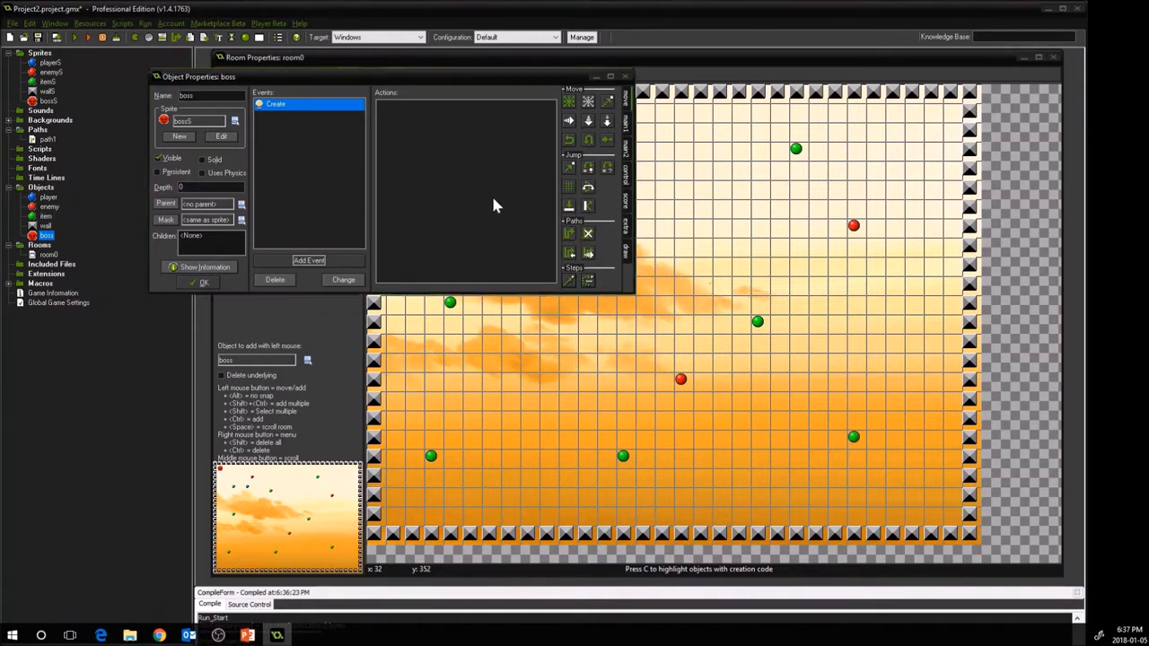
{"action": "left_click_drag", "start_coordinate": [549, 308], "coordinate": [639, 125]}
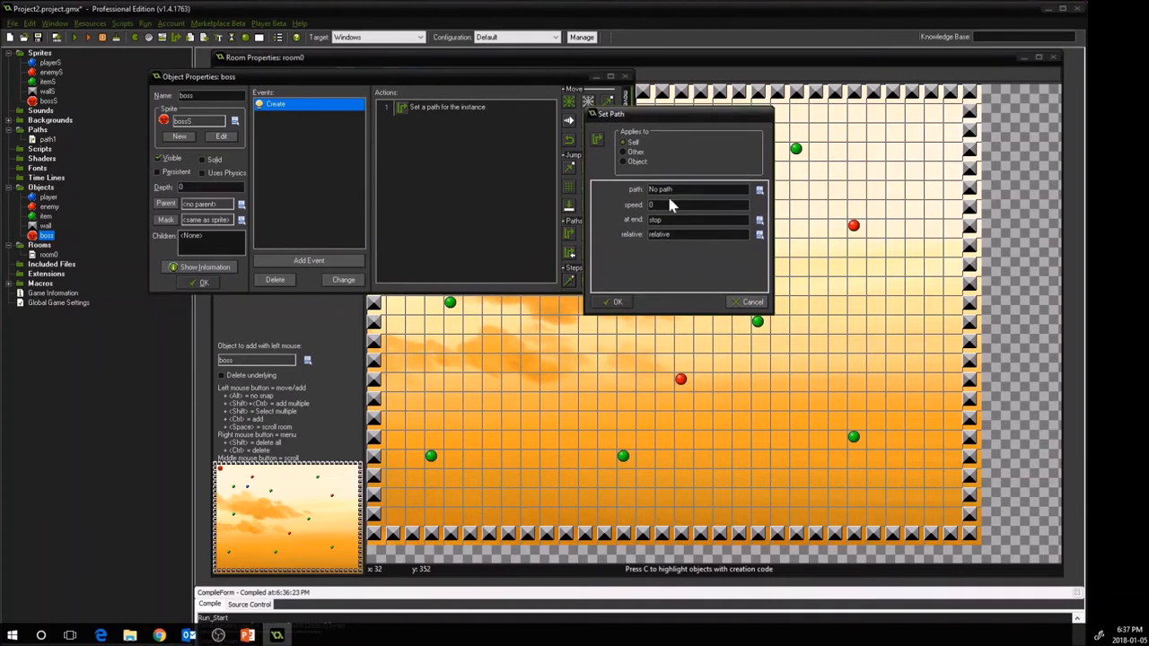
{"action": "left_click", "coordinate": [759, 189]}
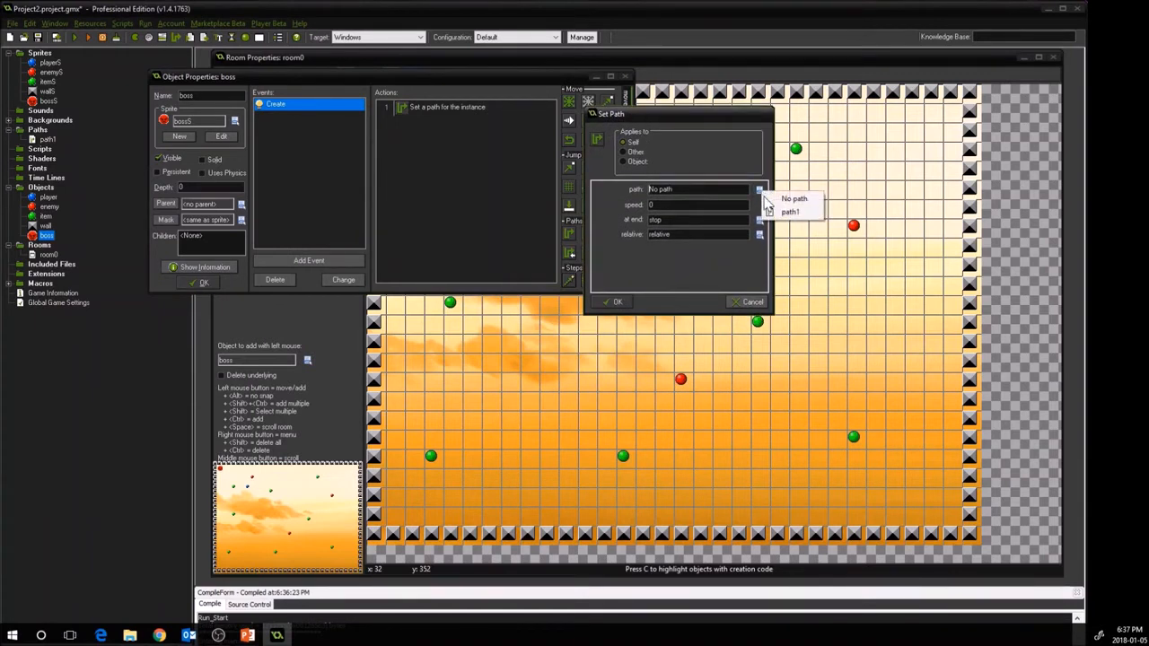
{"action": "left_click", "coordinate": [777, 214]}
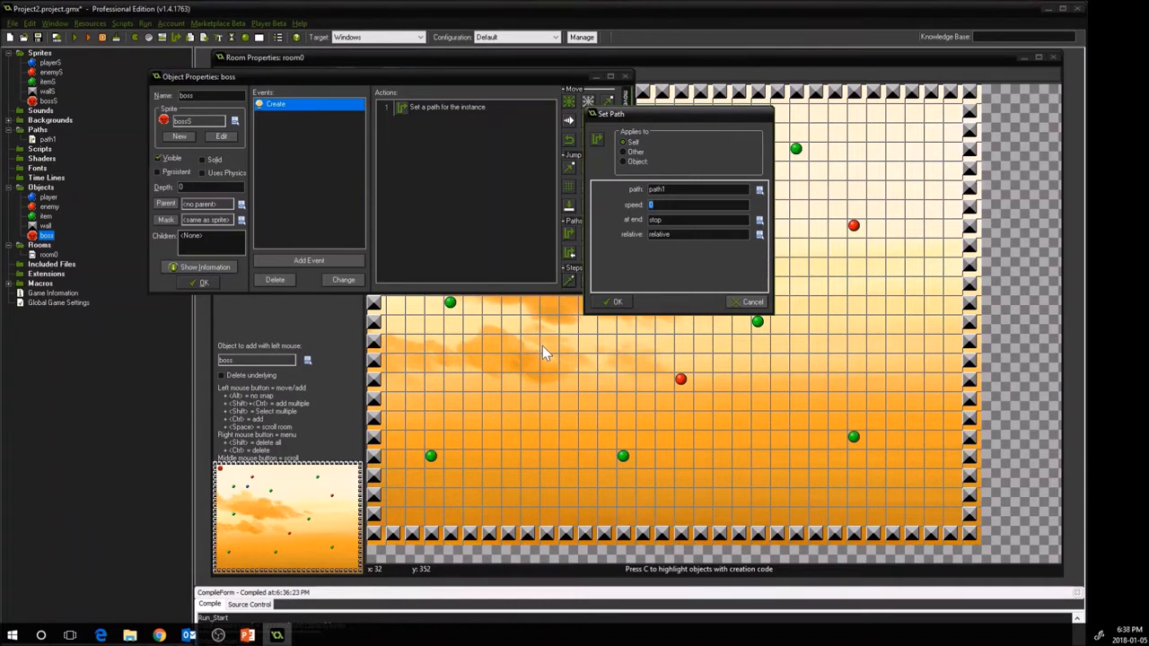
{"action": "type", "text": "3"}
{"action": "left_click", "coordinate": [760, 220]}
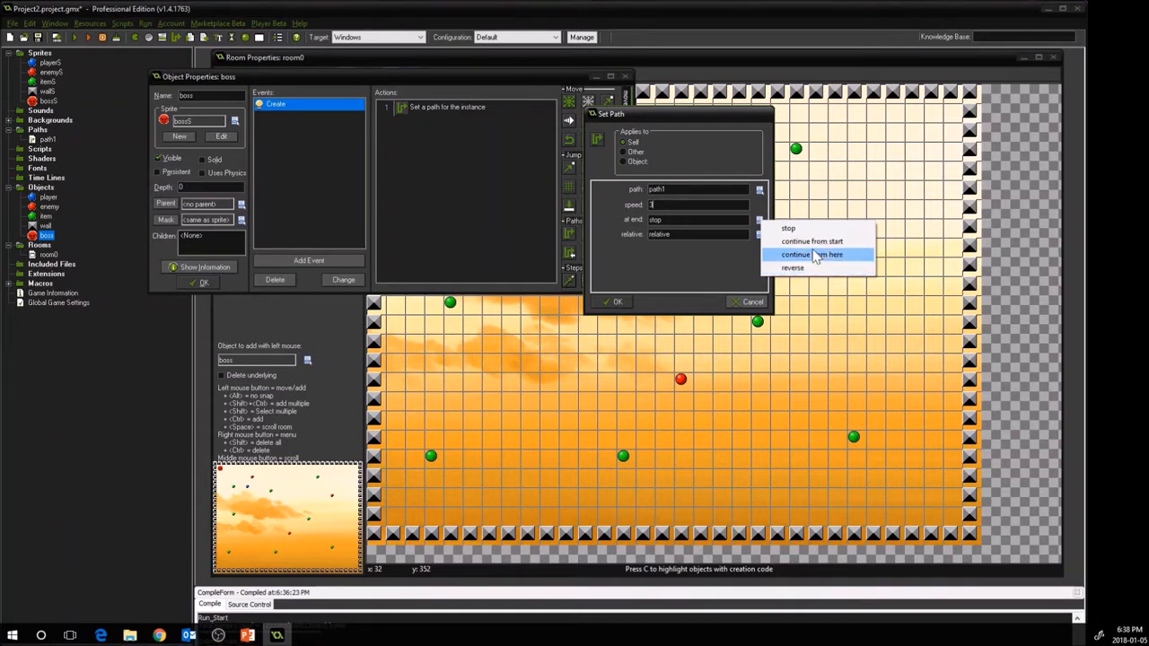
{"action": "left_click", "coordinate": [811, 243]}
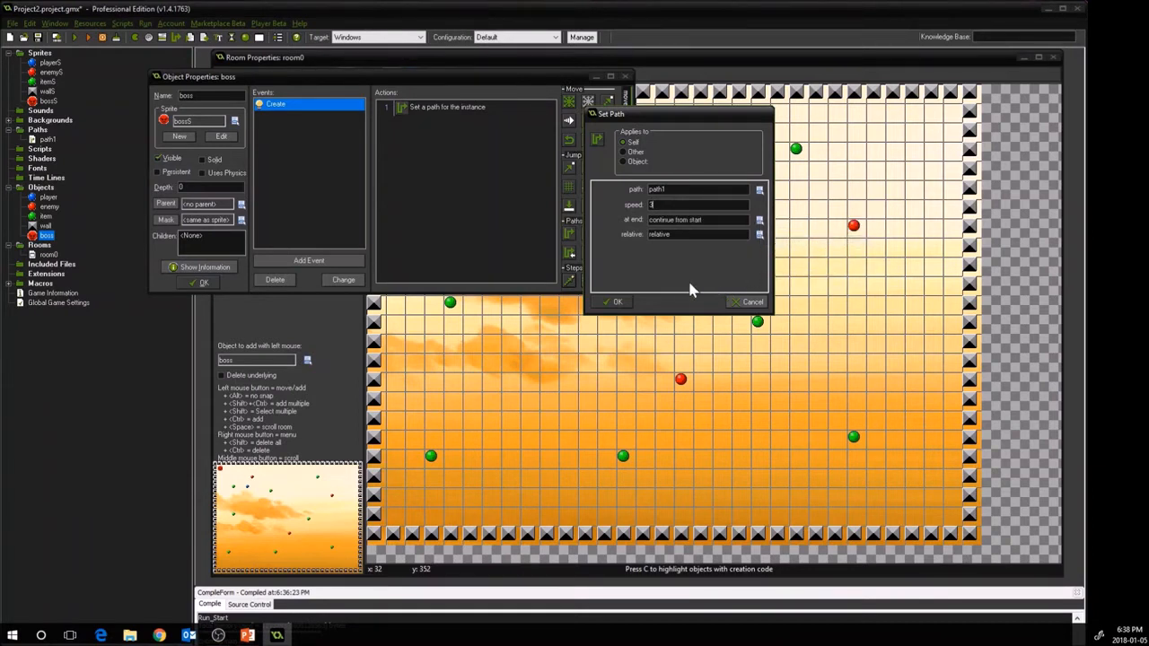
{"action": "left_click", "coordinate": [618, 302]}
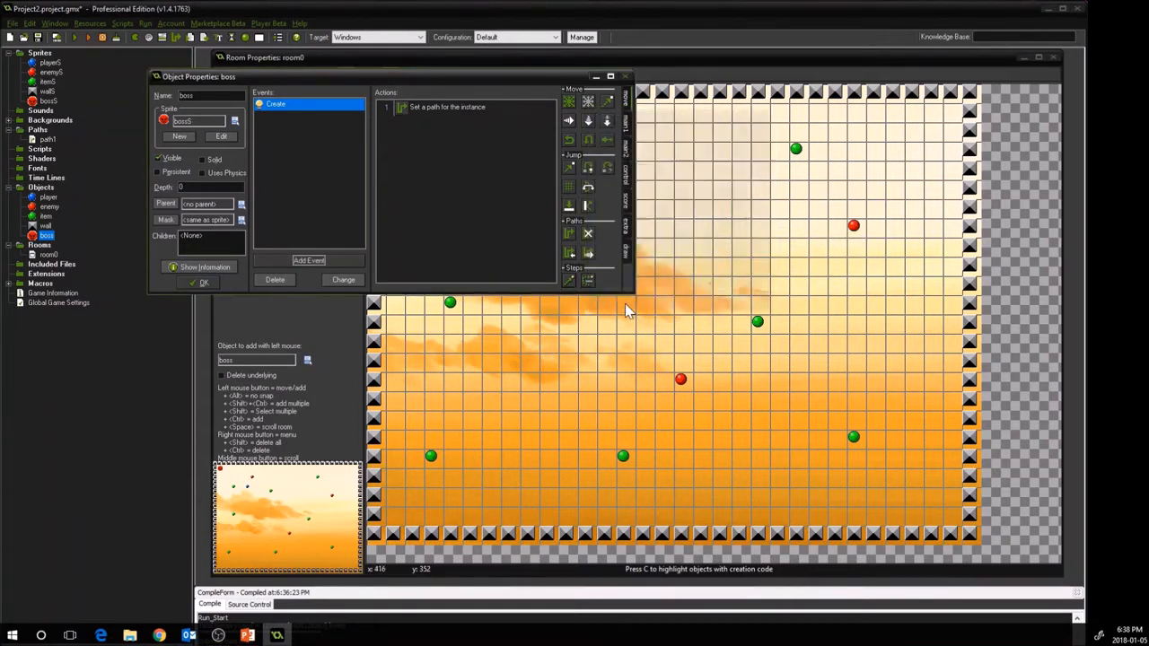
- Save the boss object, then test-run the game and close it
{"action": "left_click", "coordinate": [201, 282]}
{"action": "left_click", "coordinate": [72, 40]}
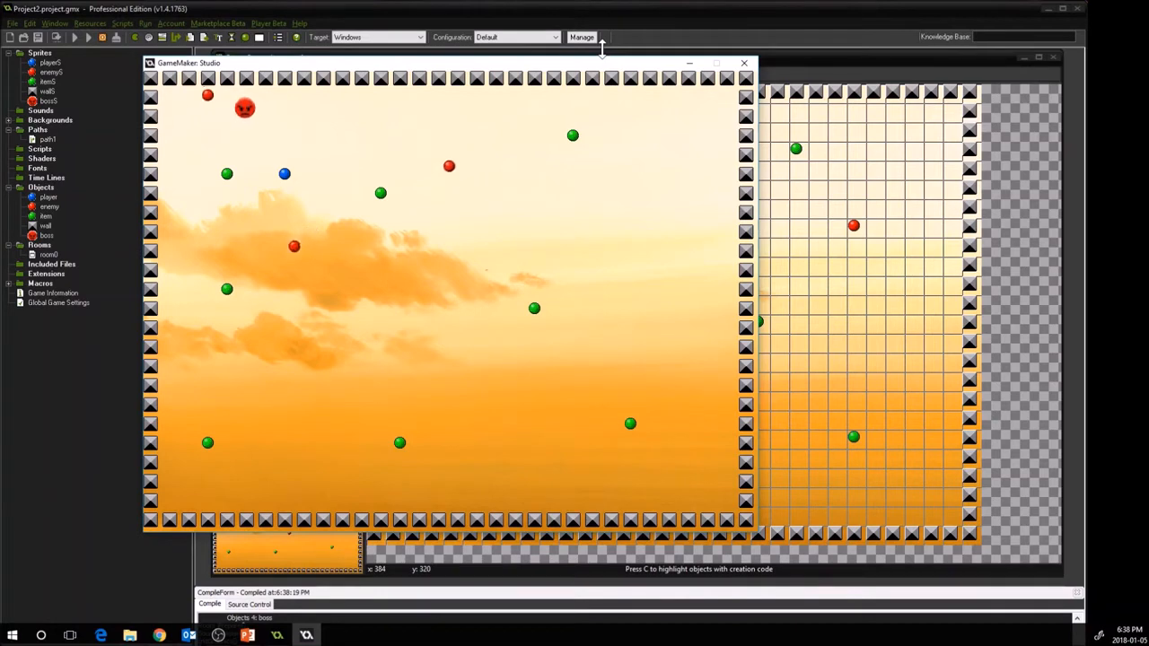
{"action": "left_click", "coordinate": [744, 61]}
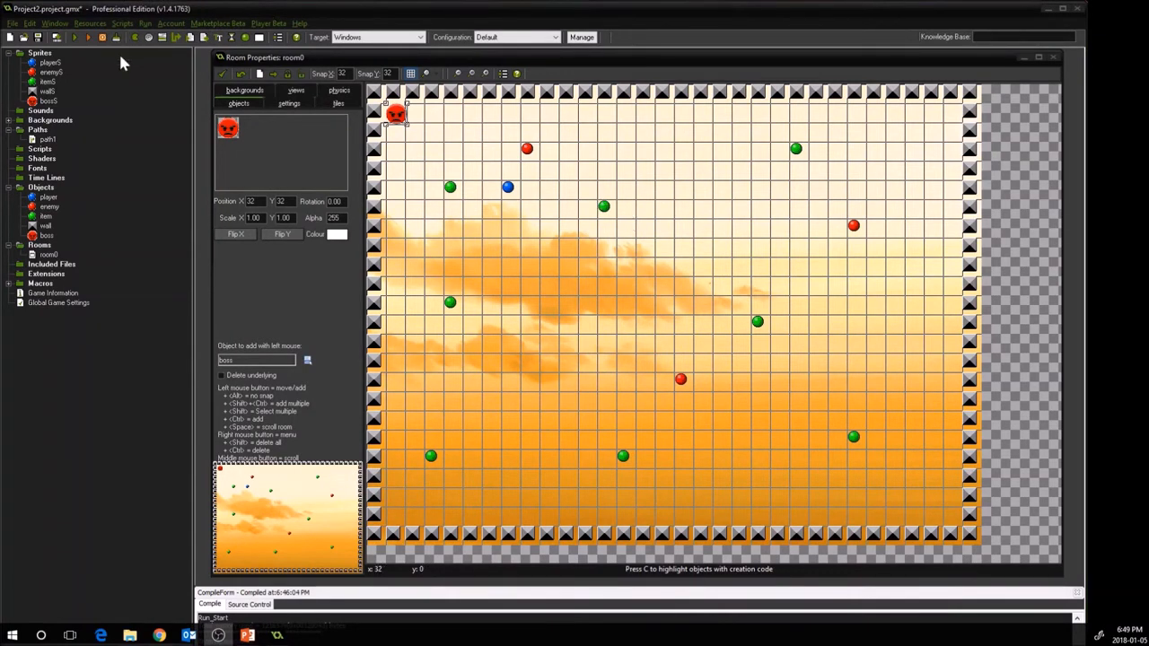
- Create a time line and add a moment at step 0
{"action": "right_click", "coordinate": [36, 178]}
{"action": "left_click", "coordinate": [36, 185]}
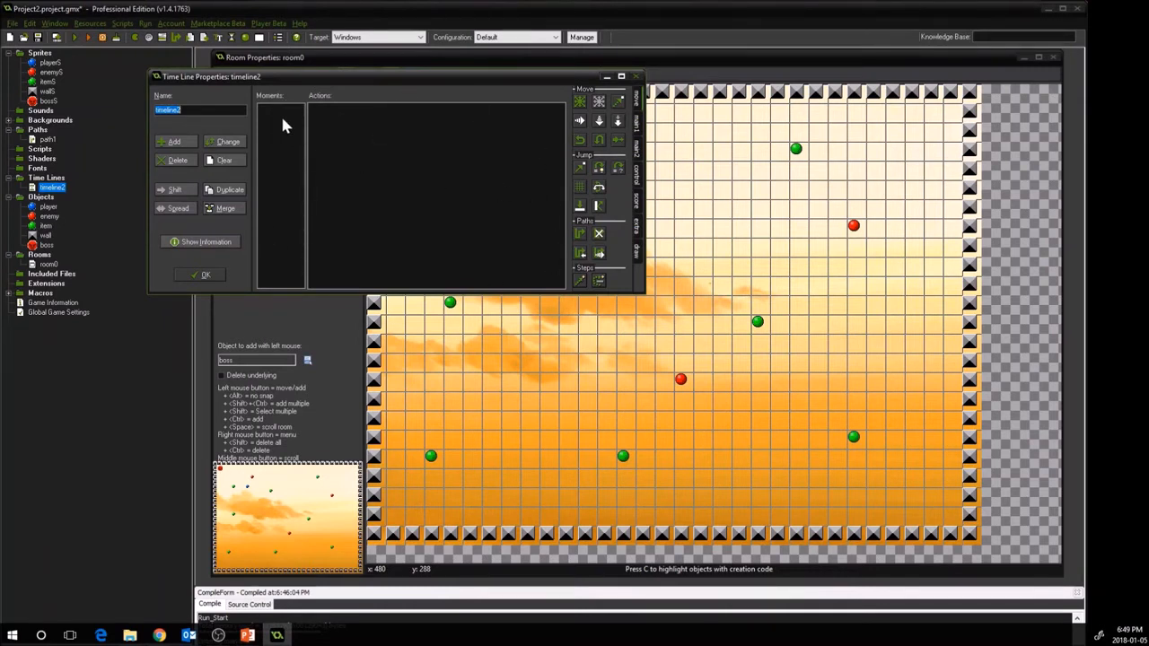
{"action": "left_click", "coordinate": [171, 142]}
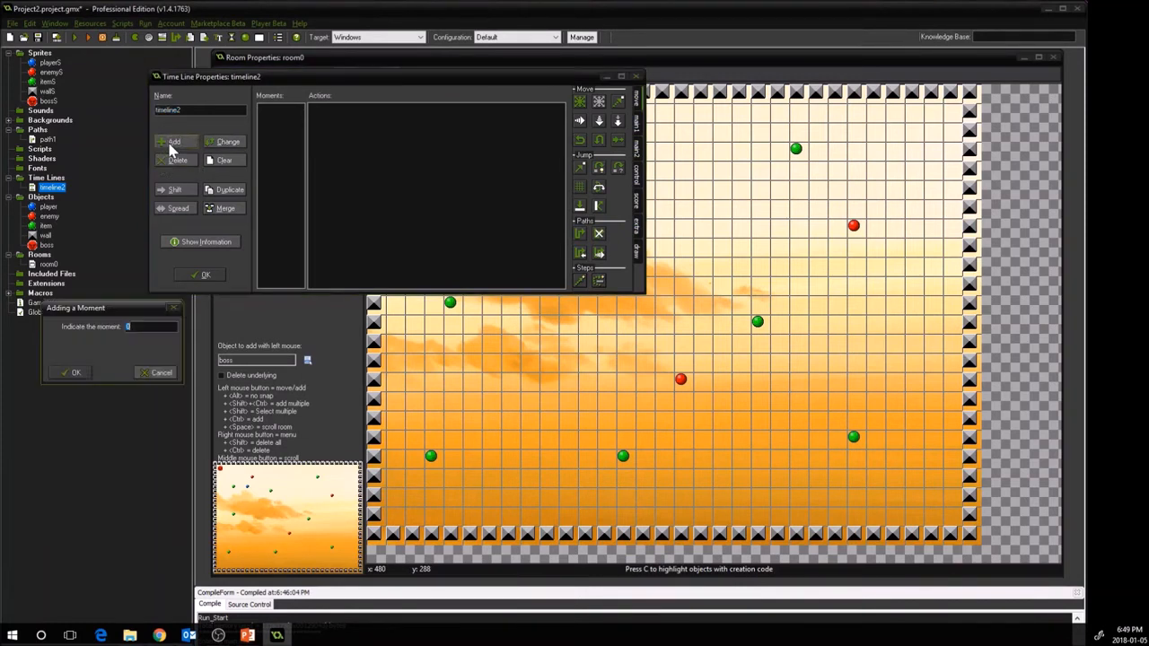
{"action": "left_click", "coordinate": [77, 374]}
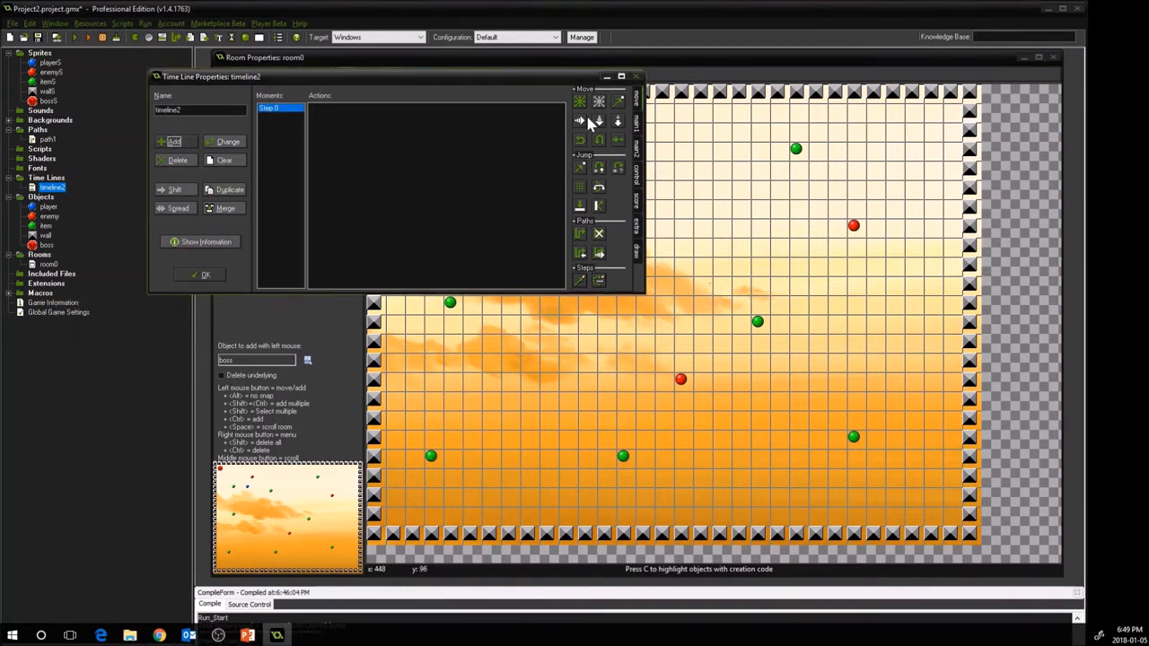
- Add a Move Fixed action to the step 0 moment, moving right at speed 3
{"action": "left_click_drag", "start_coordinate": [580, 100], "coordinate": [425, 148]}
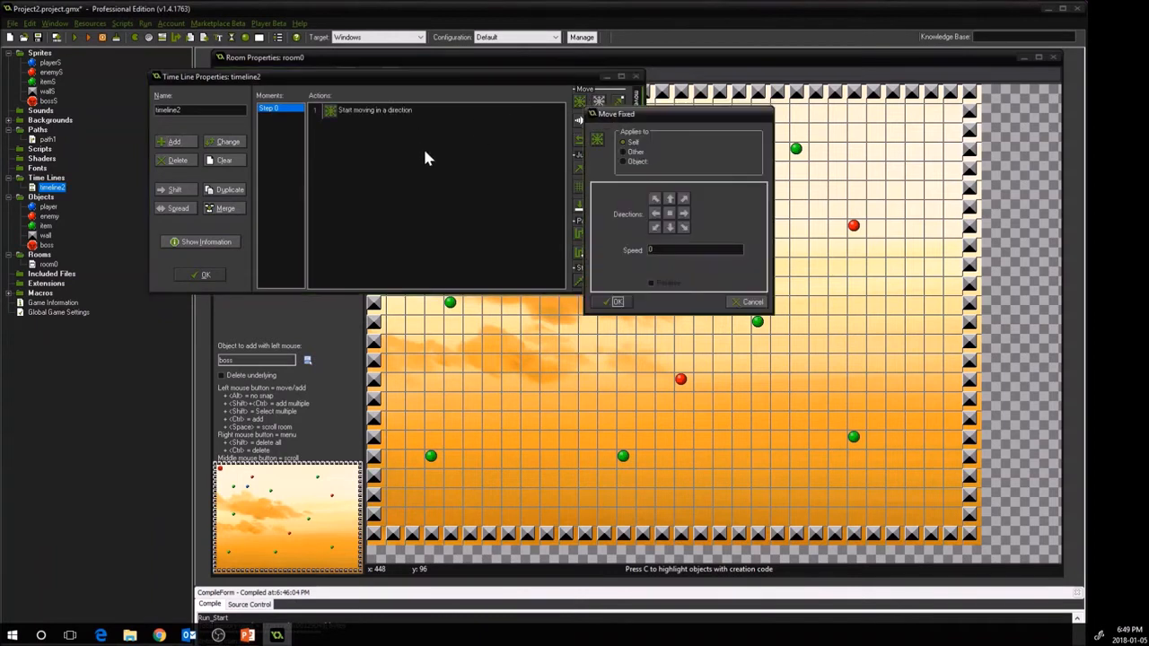
{"action": "left_click", "coordinate": [673, 228]}
{"action": "left_click", "coordinate": [684, 216]}
{"action": "key", "text": "Tab"}
{"action": "type", "text": "3"}
{"action": "left_click", "coordinate": [615, 302]}
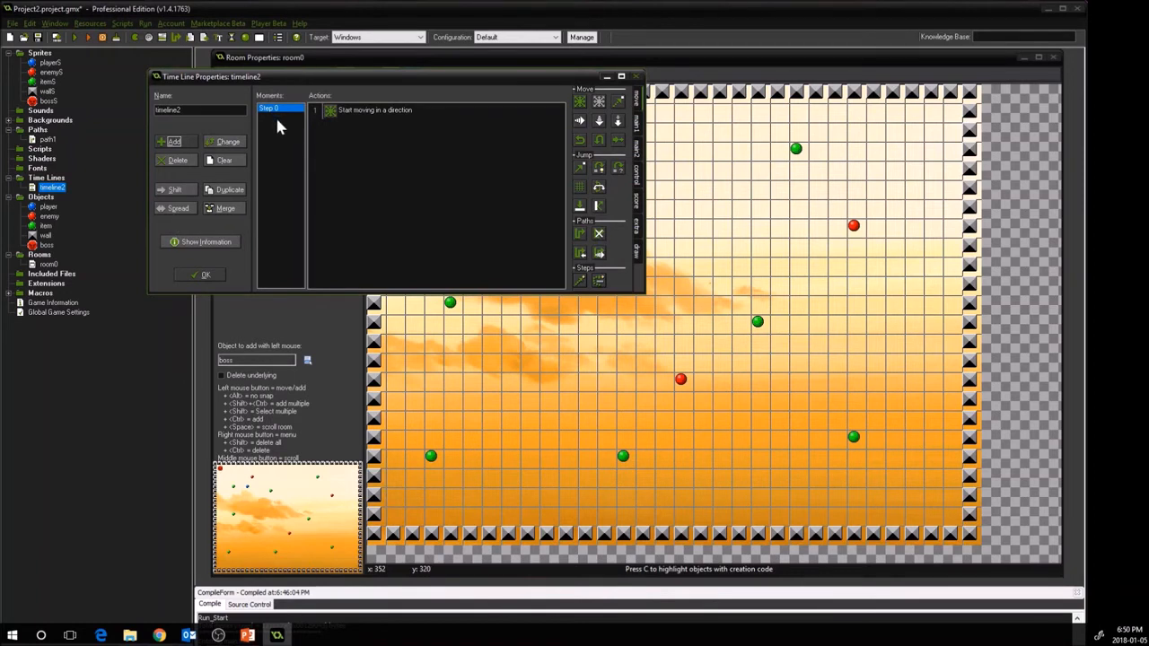
- Add a moment at step 10 with a Move Fixed action moving down at speed 2
{"action": "left_click", "coordinate": [174, 144]}
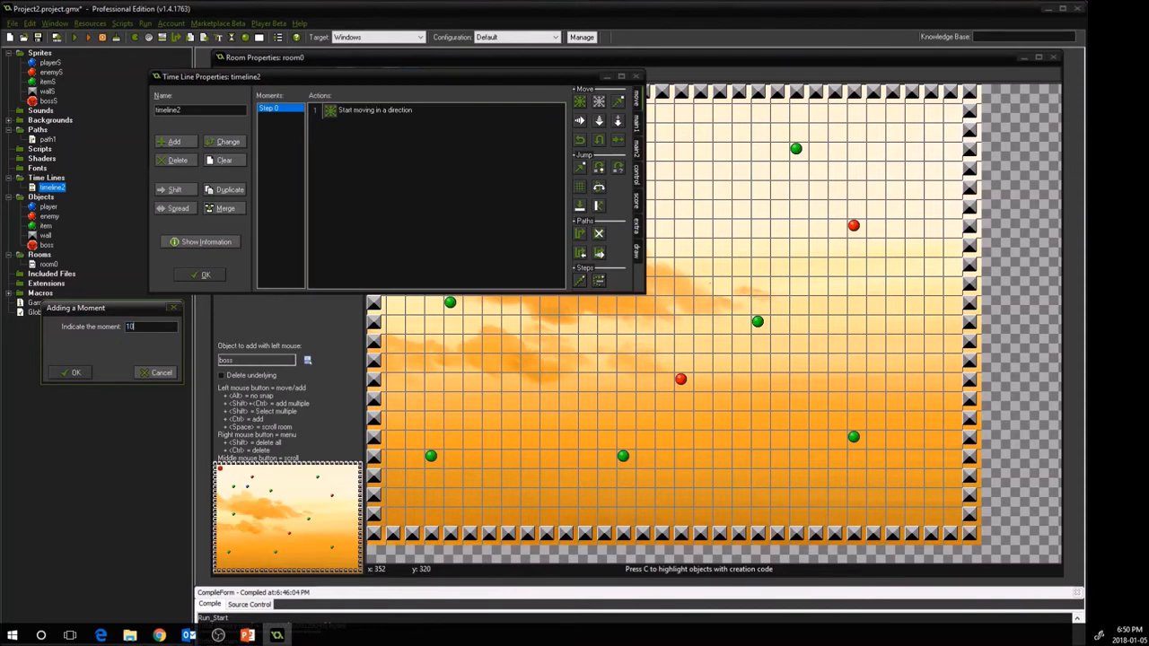
{"action": "left_click", "coordinate": [75, 374]}
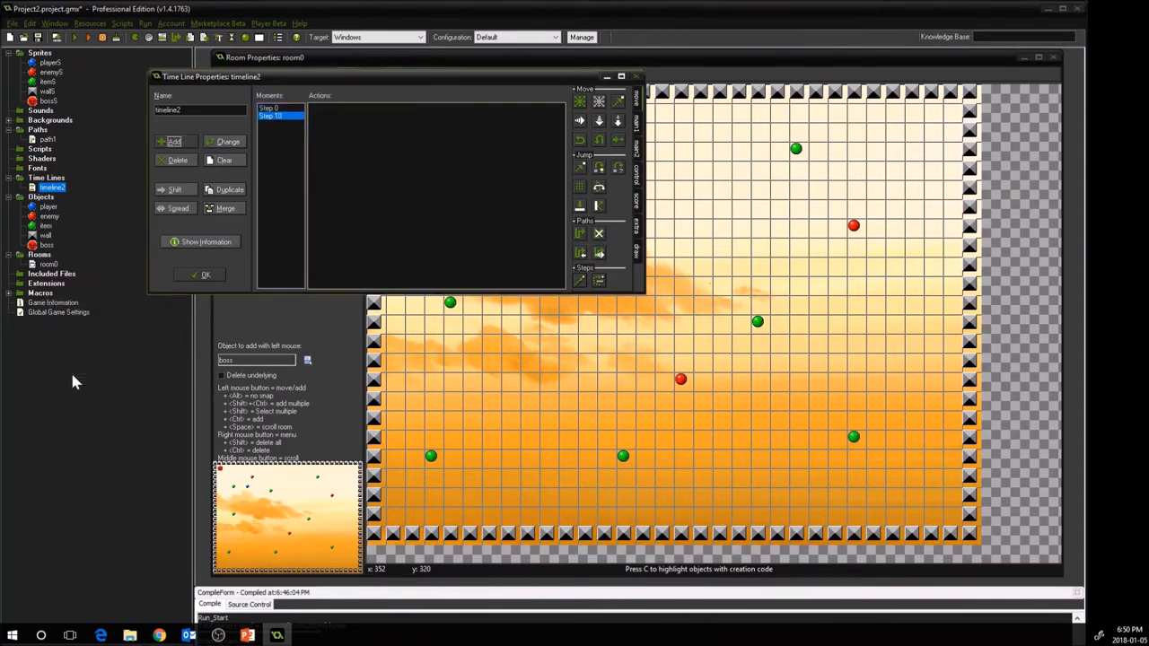
{"action": "left_click_drag", "start_coordinate": [582, 103], "coordinate": [393, 149]}
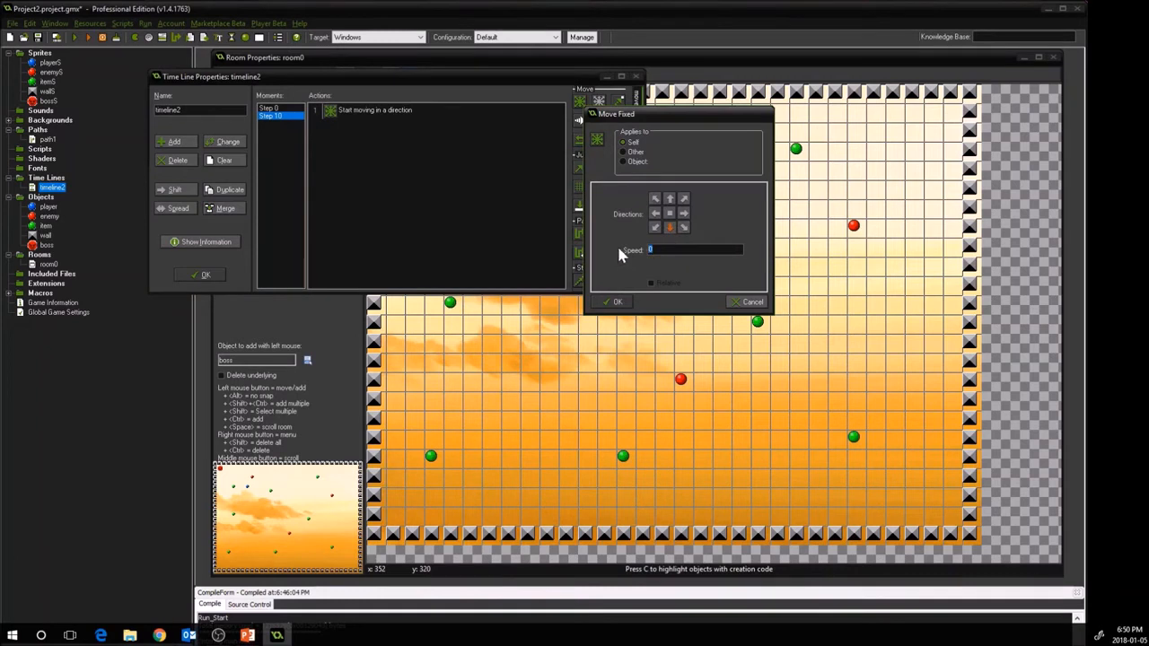
{"action": "type", "text": "2"}
{"action": "left_click", "coordinate": [614, 304]}
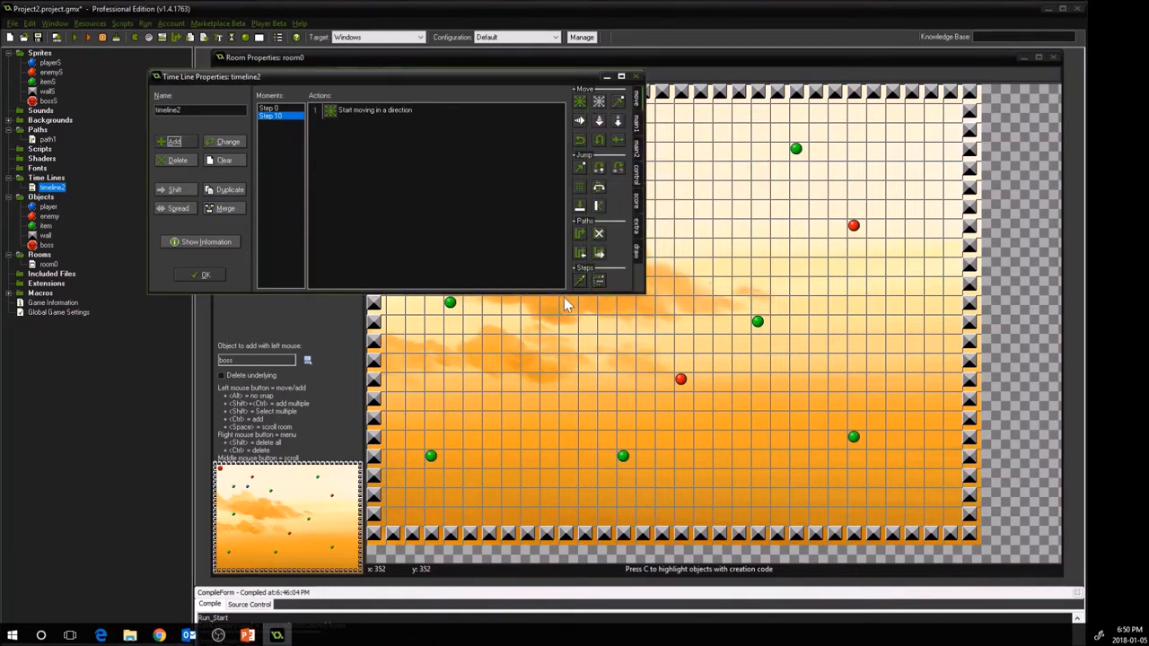
- Add a moment at step 20 with a Move Fixed action moving left, and set its speed
{"action": "left_click", "coordinate": [175, 143]}
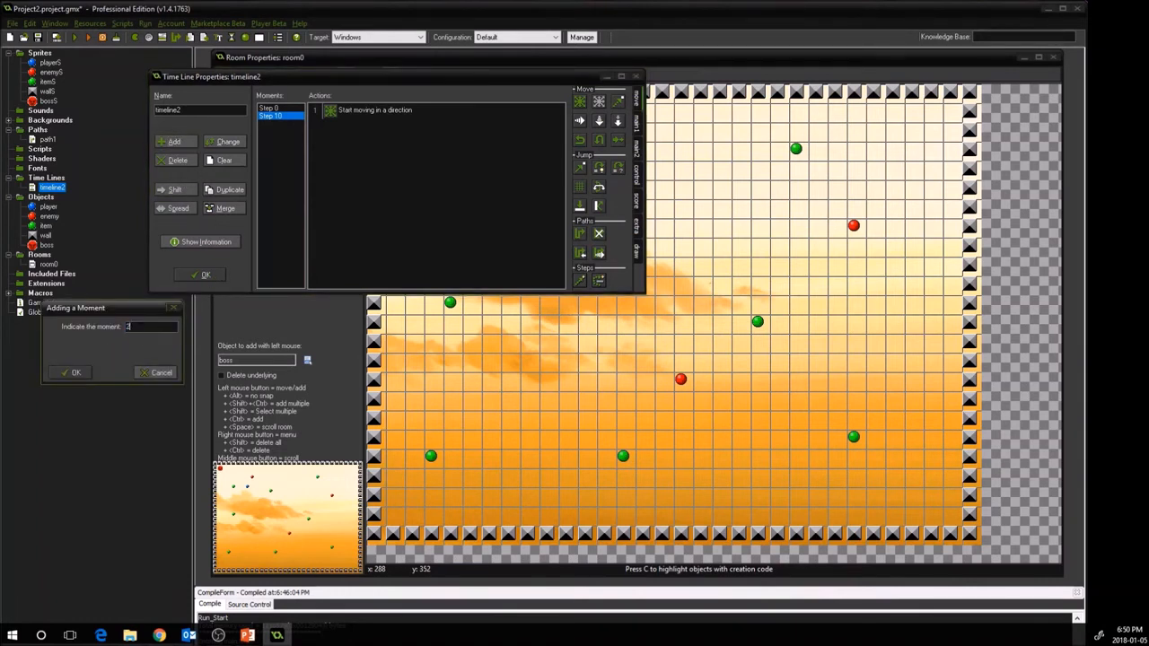
{"action": "type", "text": "20"}
{"action": "left_click", "coordinate": [76, 375]}
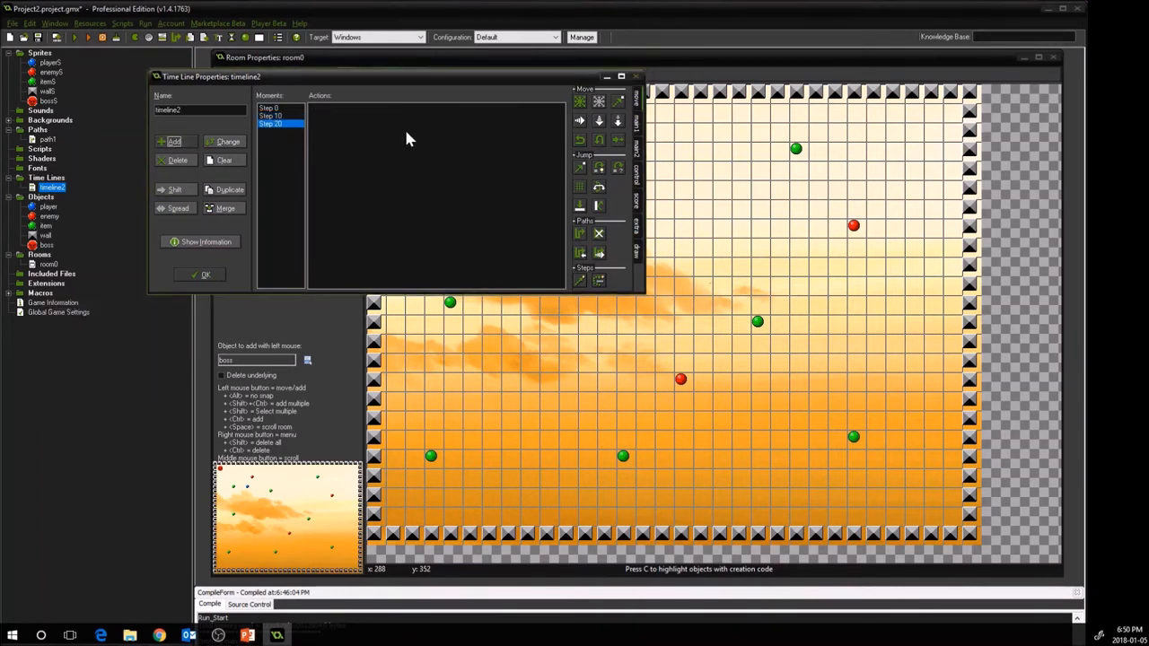
{"action": "left_click_drag", "start_coordinate": [579, 101], "coordinate": [432, 139]}
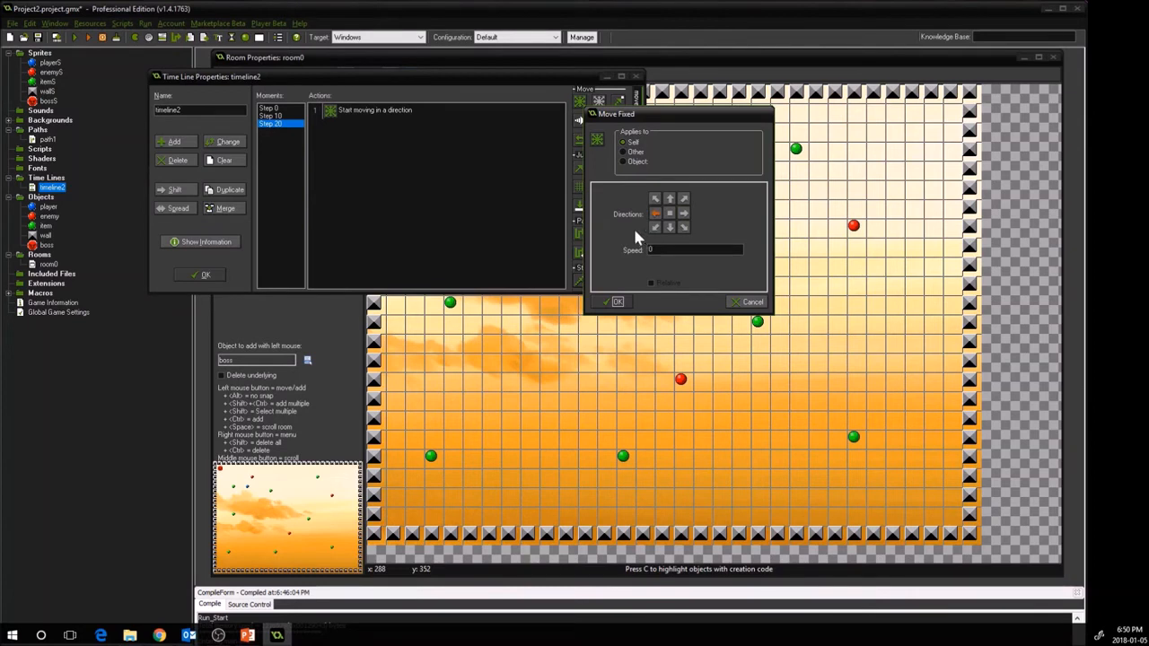
{"action": "left_click_drag", "start_coordinate": [663, 251], "coordinate": [632, 251]}
{"action": "left_click", "coordinate": [619, 303]}
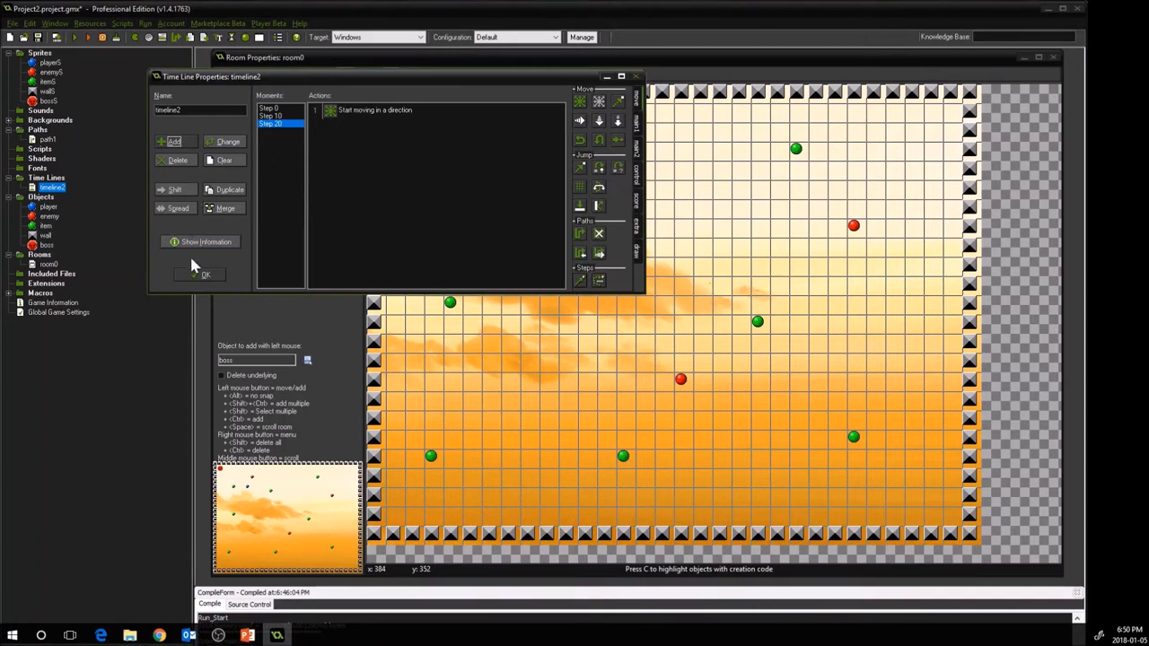
- Add a moment at step 30 with a Move Fixed action moving up at speed 2, and save the time line
{"action": "left_click", "coordinate": [174, 143]}
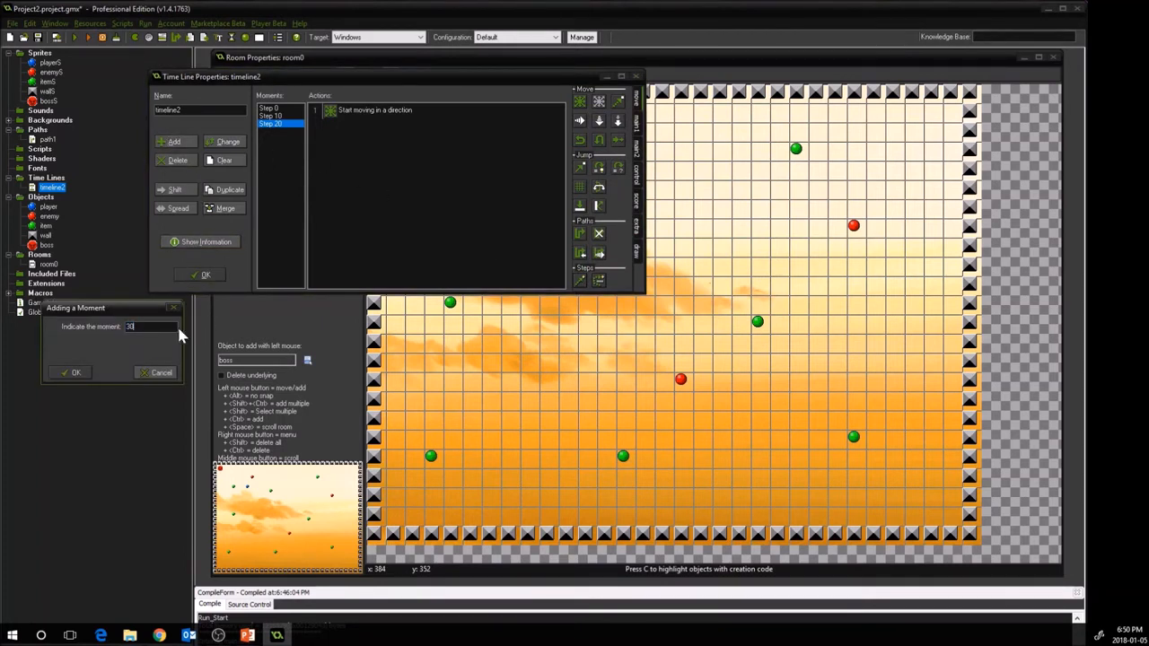
{"action": "left_click", "coordinate": [75, 376]}
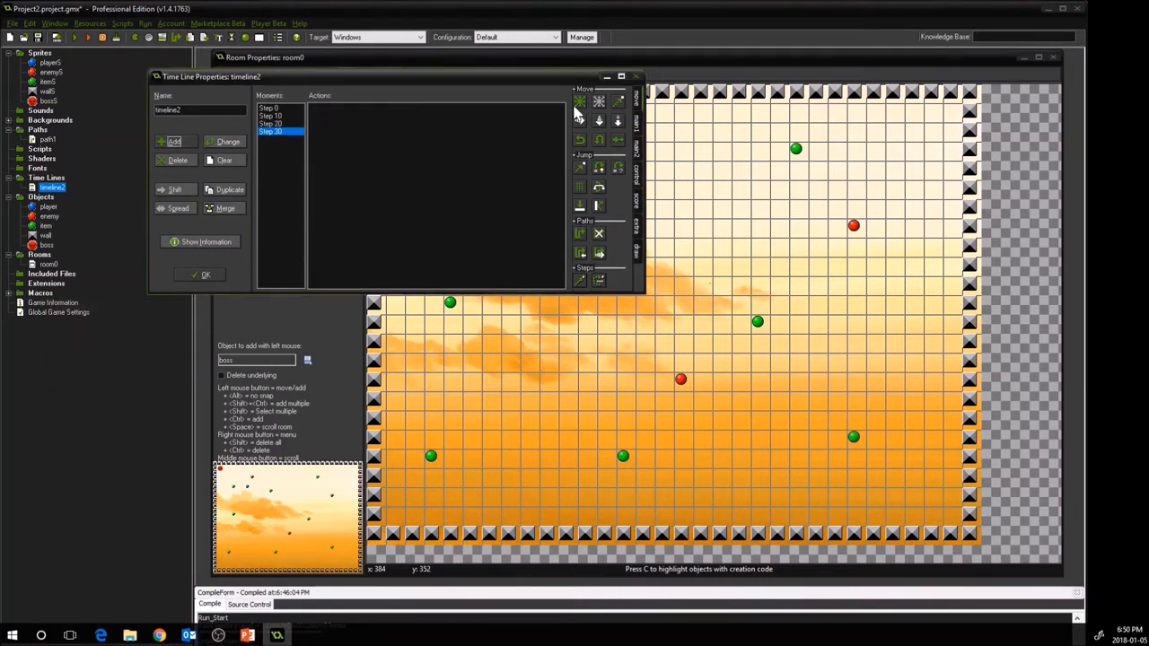
{"action": "left_click_drag", "start_coordinate": [579, 101], "coordinate": [422, 126]}
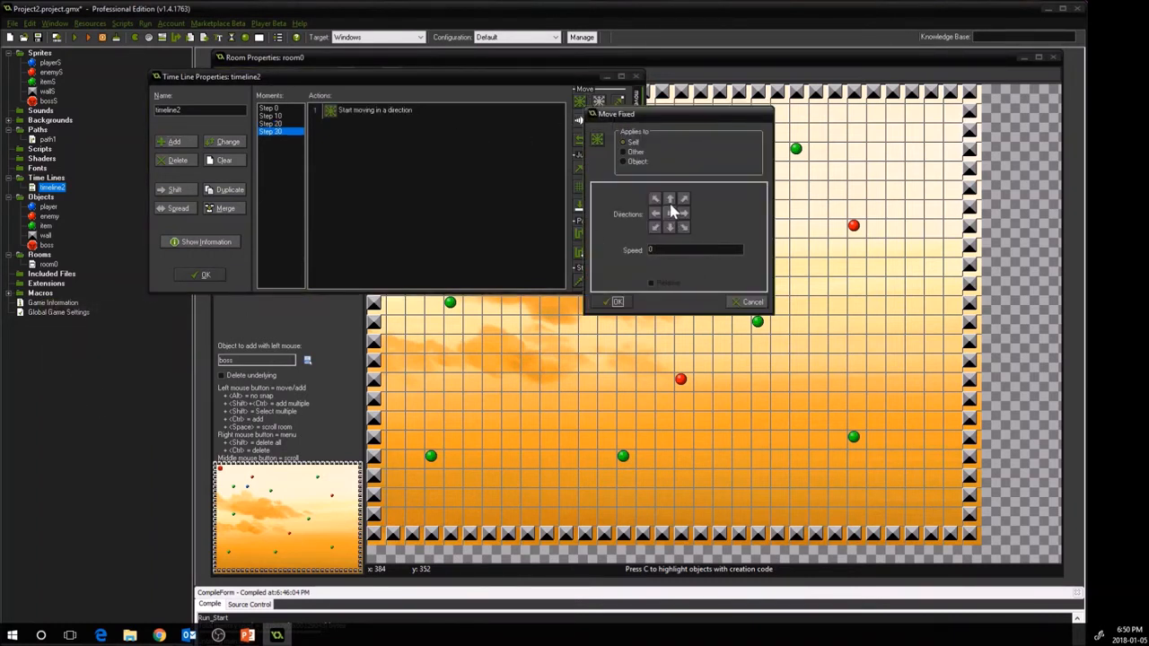
{"action": "left_click_drag", "start_coordinate": [666, 250], "coordinate": [635, 249]}
{"action": "type", "text": "2"}
{"action": "left_click", "coordinate": [612, 301]}
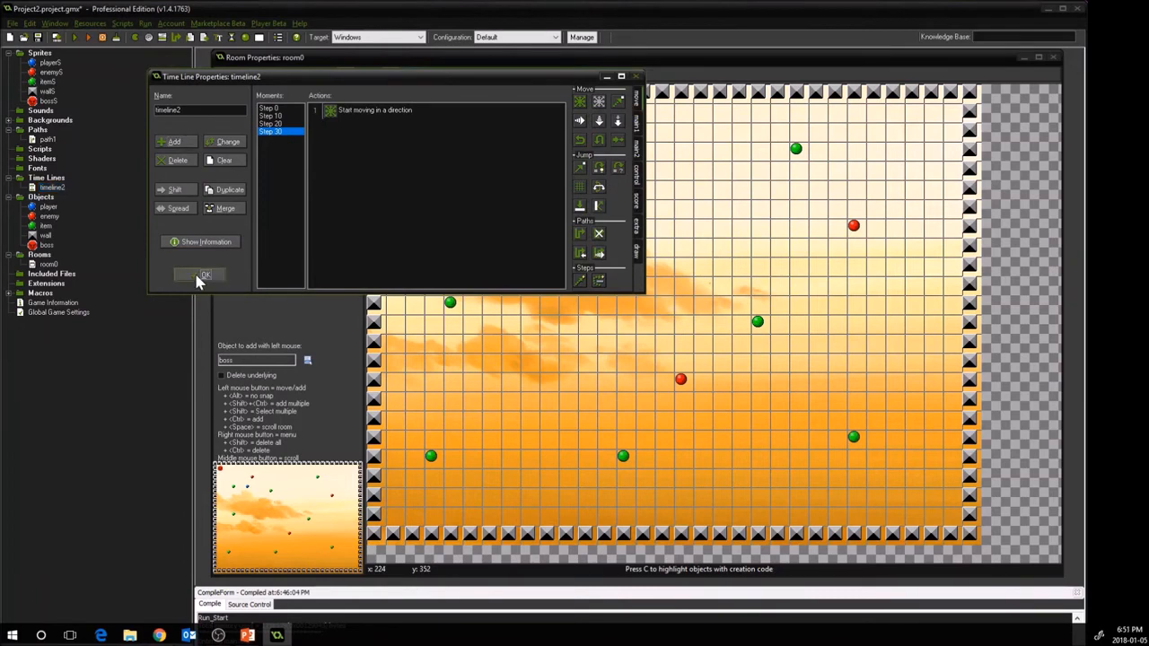
{"action": "left_click", "coordinate": [202, 275]}
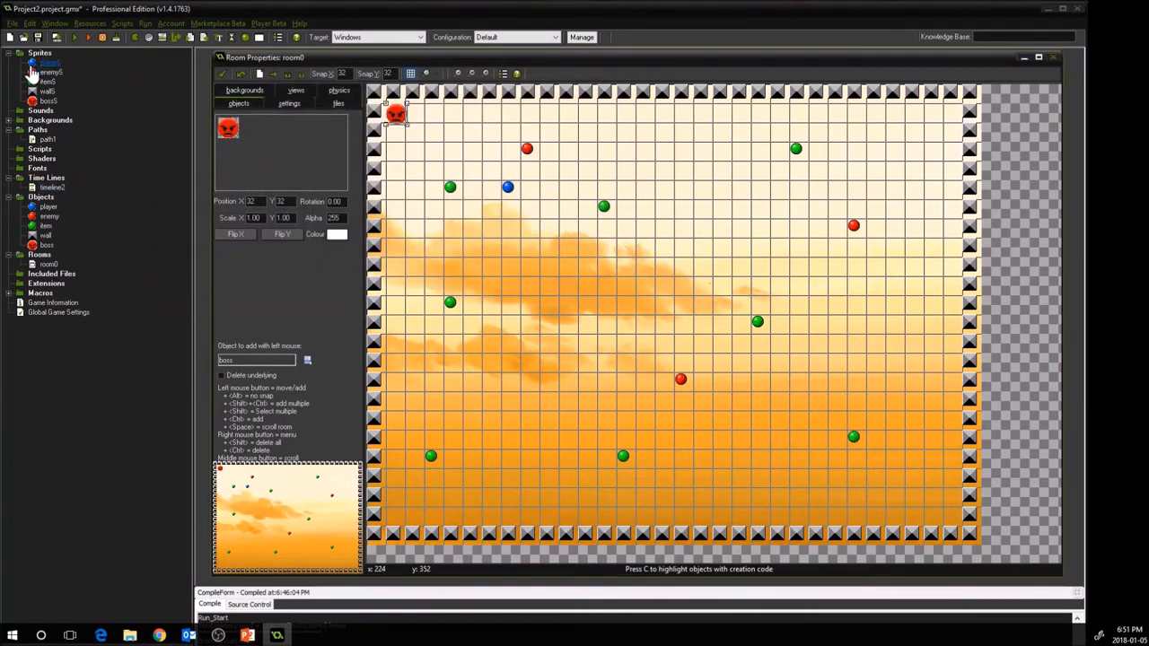
- Delete the boss object's Create event with its path action and add a new, empty Create event
{"action": "double_click", "coordinate": [47, 246]}
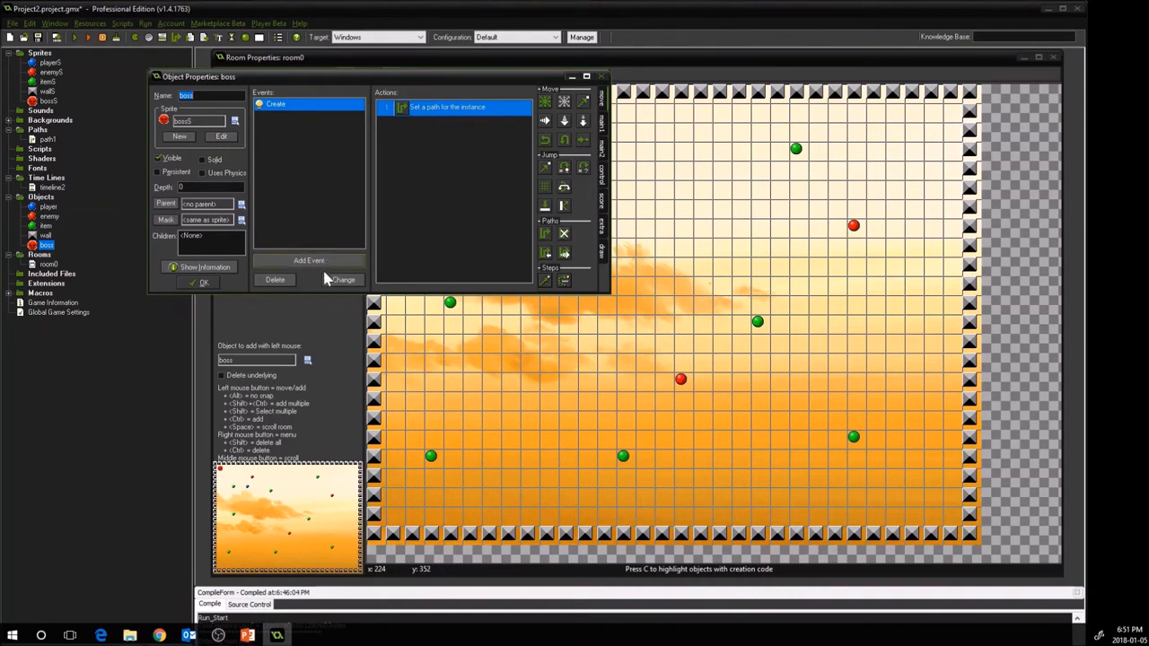
{"action": "left_click", "coordinate": [278, 282]}
{"action": "left_click", "coordinate": [614, 342]}
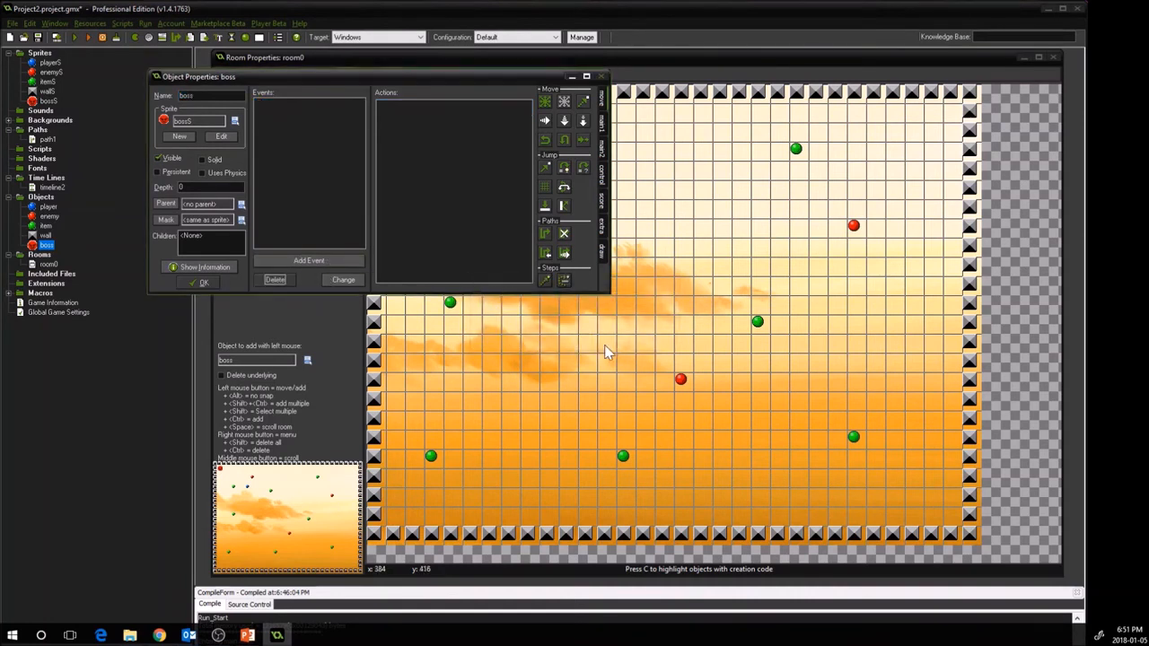
{"action": "left_click", "coordinate": [316, 262]}
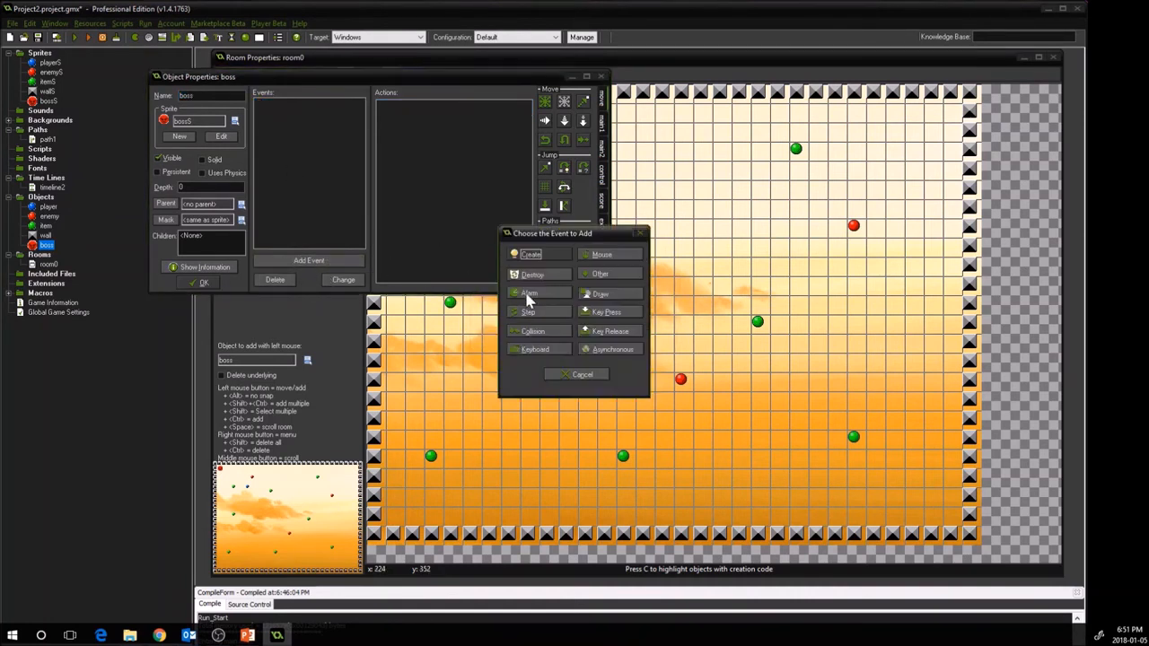
{"action": "left_click", "coordinate": [524, 256]}
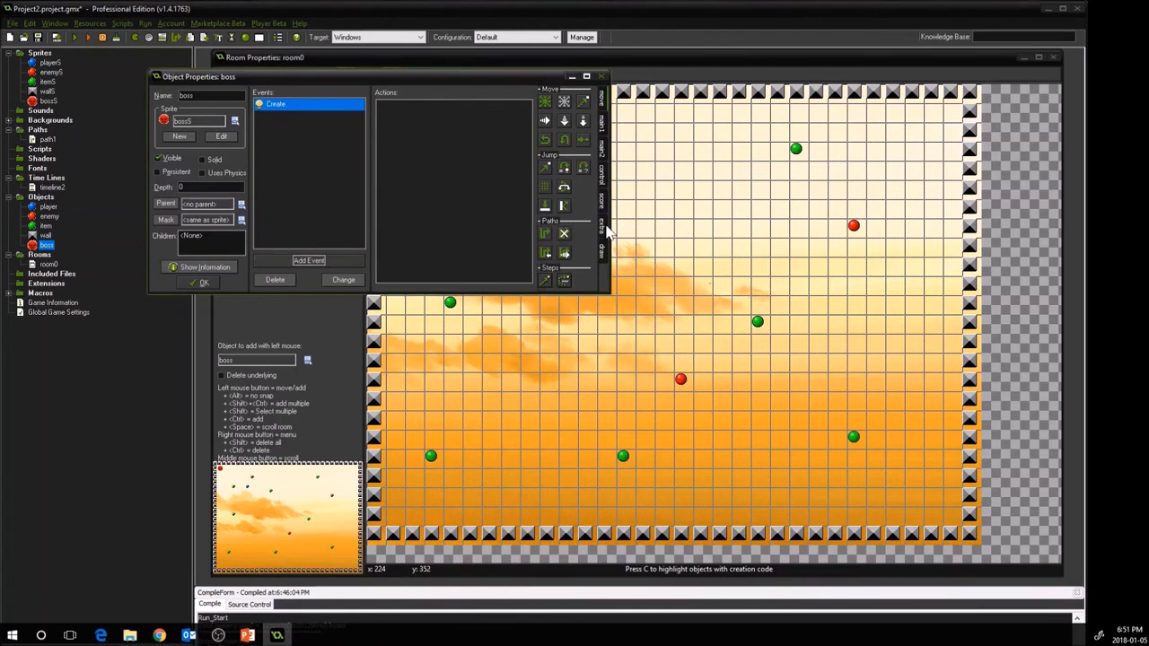
- Add a Set Time Line action to the boss object's Create event and assign timeline2 to it
{"action": "left_click", "coordinate": [604, 129]}
{"action": "left_click", "coordinate": [603, 151]}
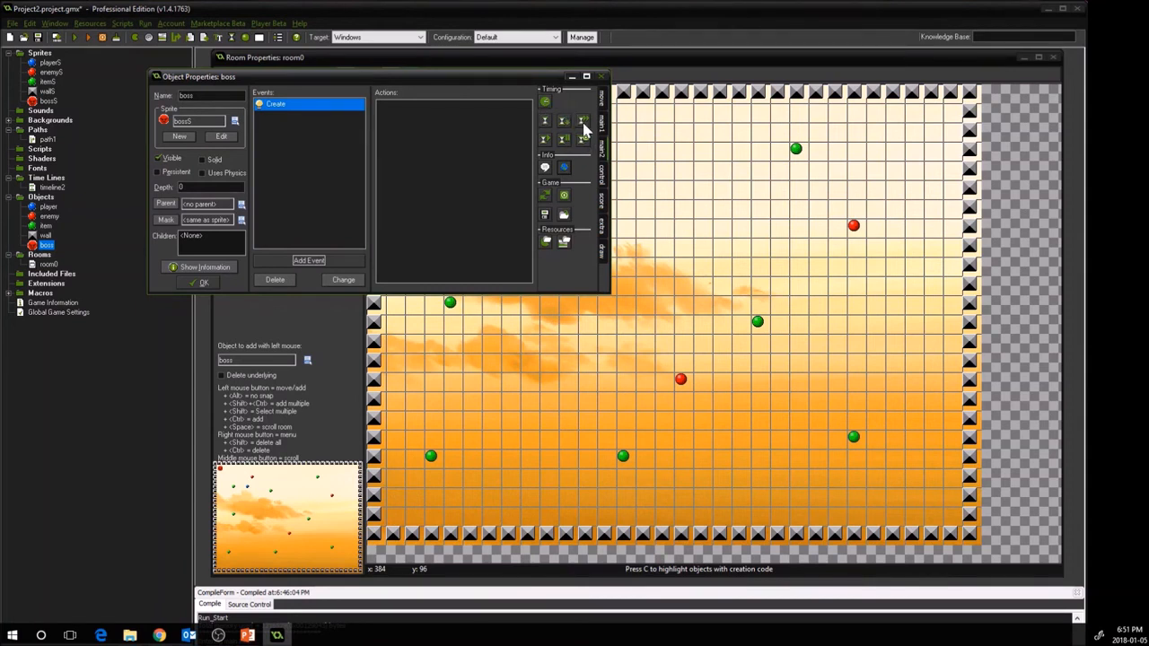
{"action": "left_click_drag", "start_coordinate": [545, 121], "coordinate": [456, 140]}
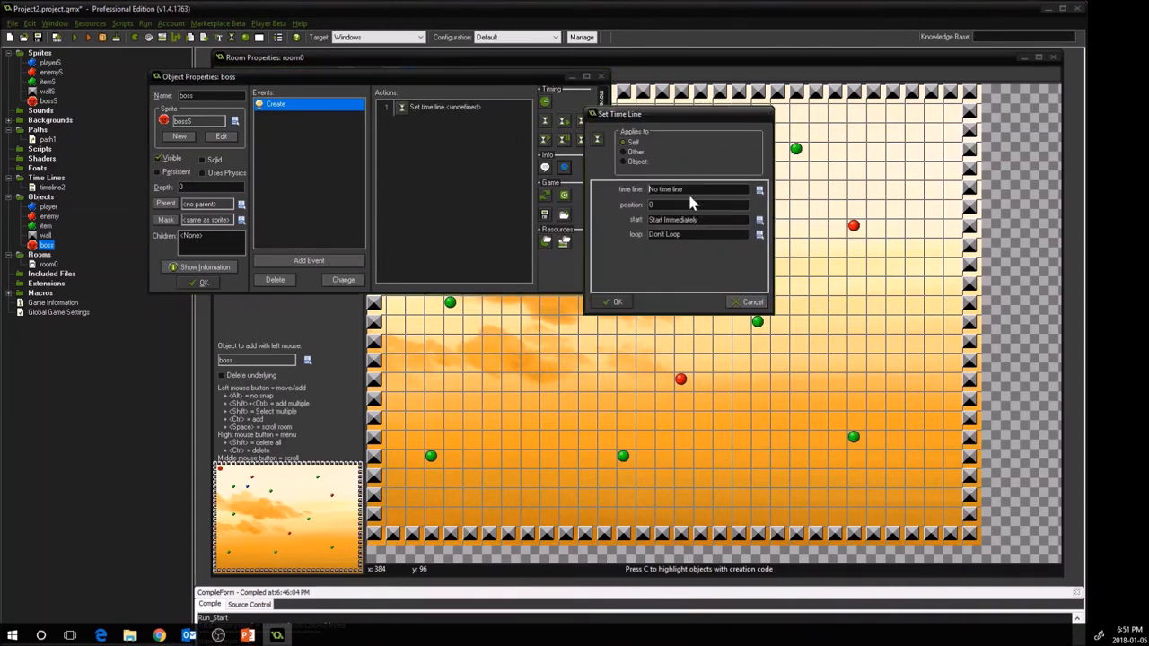
{"action": "left_click", "coordinate": [760, 189]}
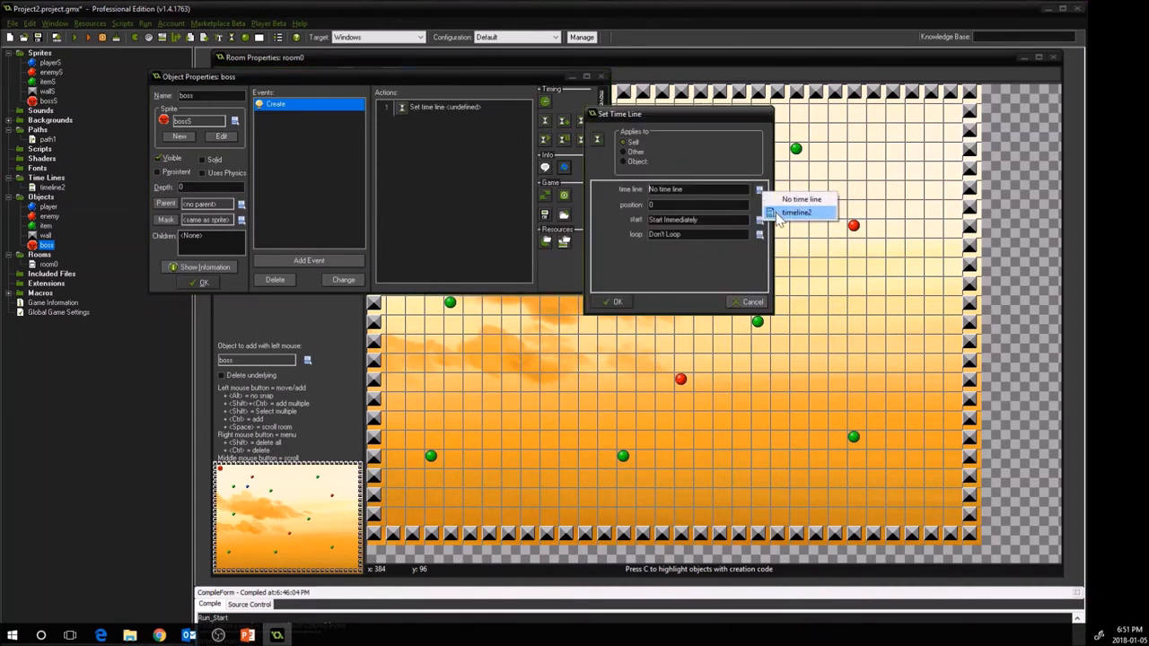
{"action": "left_click", "coordinate": [794, 213]}
{"action": "left_click", "coordinate": [760, 190]}
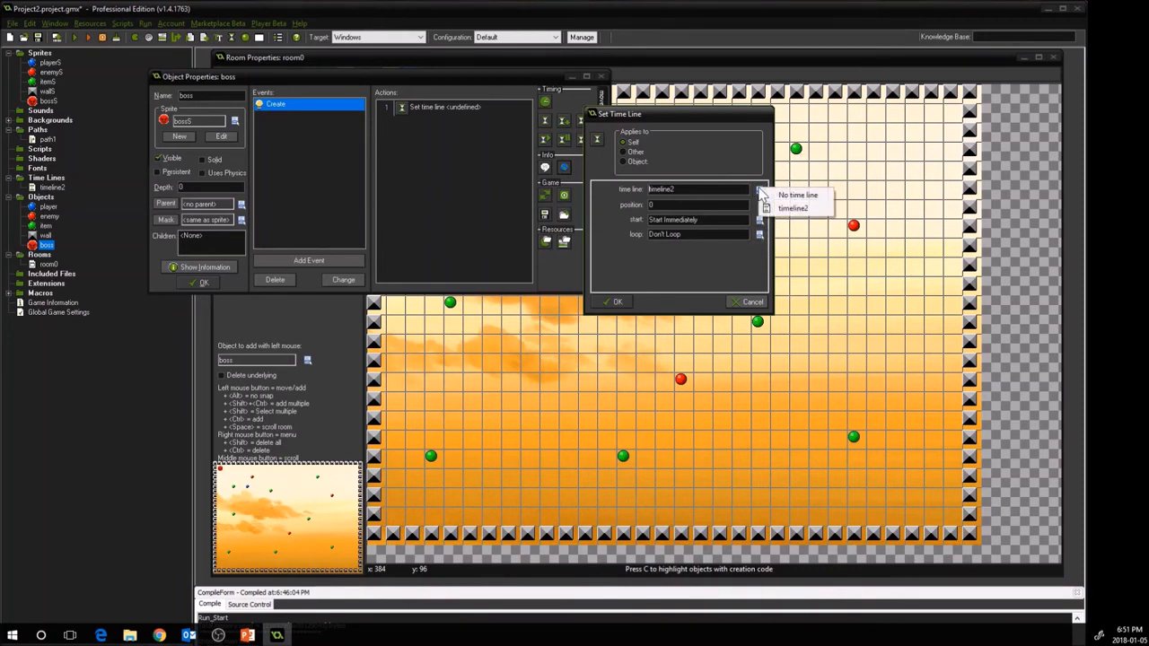
{"action": "left_click", "coordinate": [793, 208]}
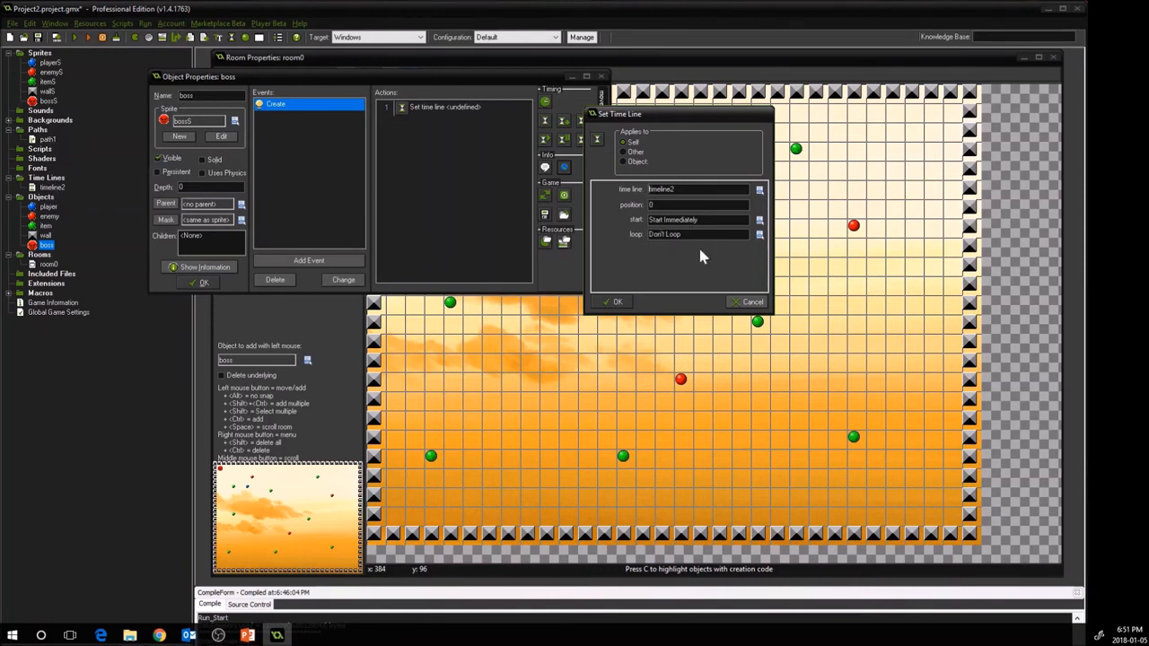
- Set the time line action to Loop, accept the boss object's changes, and run the game
{"action": "left_click", "coordinate": [758, 235]}
{"action": "left_click", "coordinate": [781, 255]}
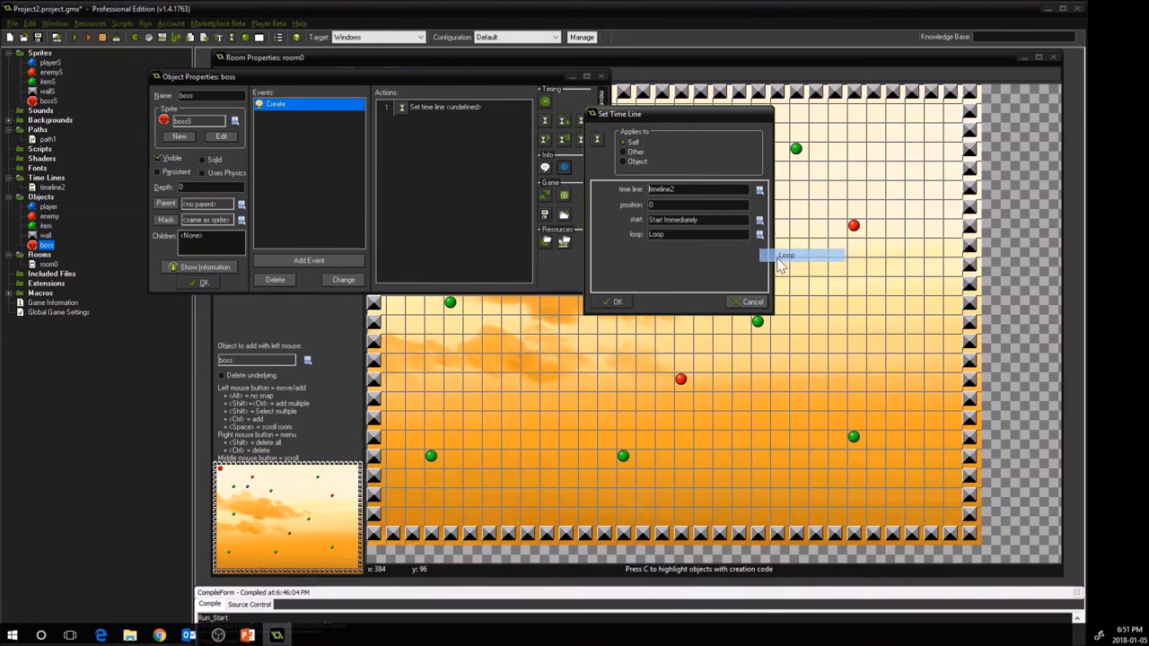
{"action": "left_click", "coordinate": [617, 302]}
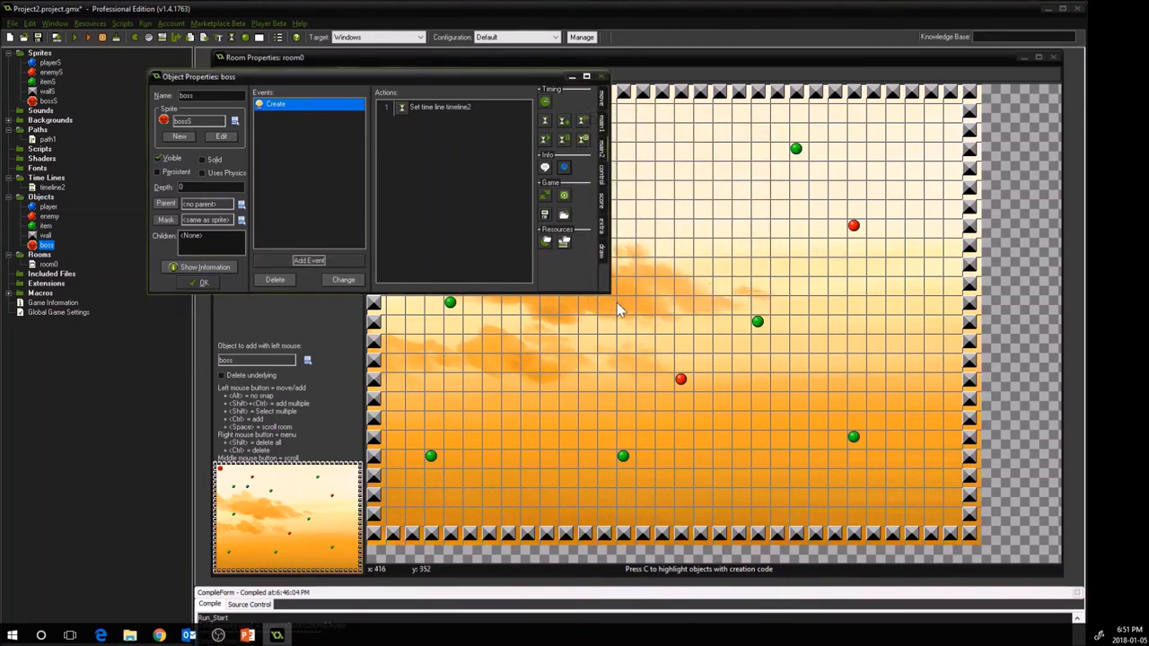
{"action": "left_click", "coordinate": [204, 283]}
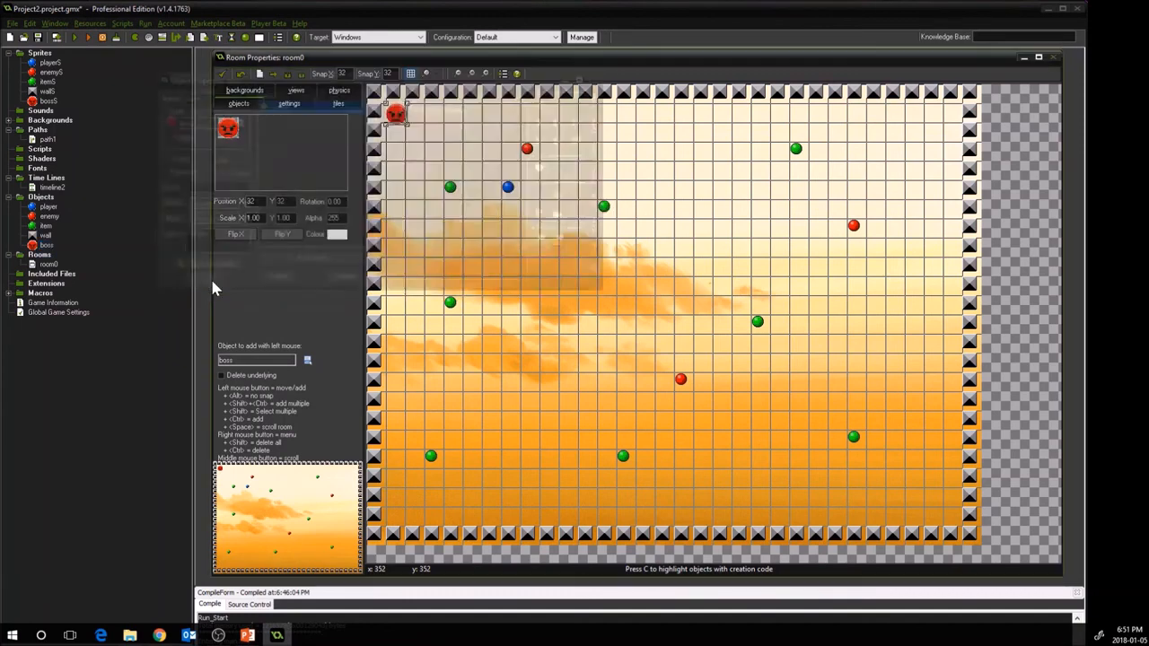
{"action": "left_click", "coordinate": [74, 41]}
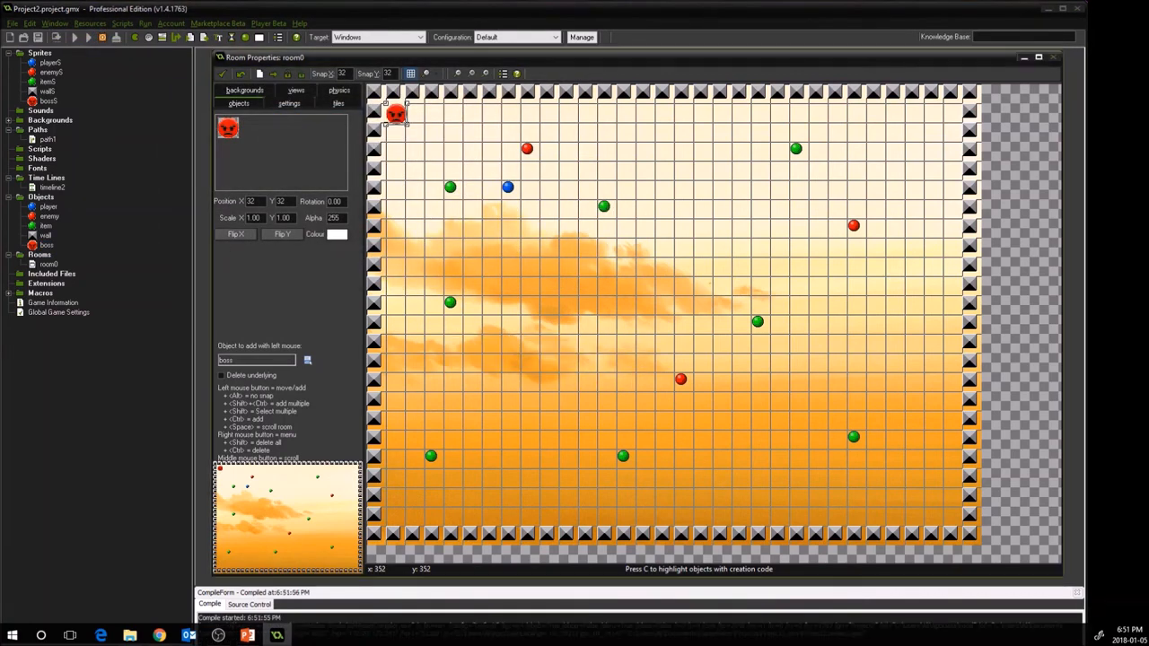